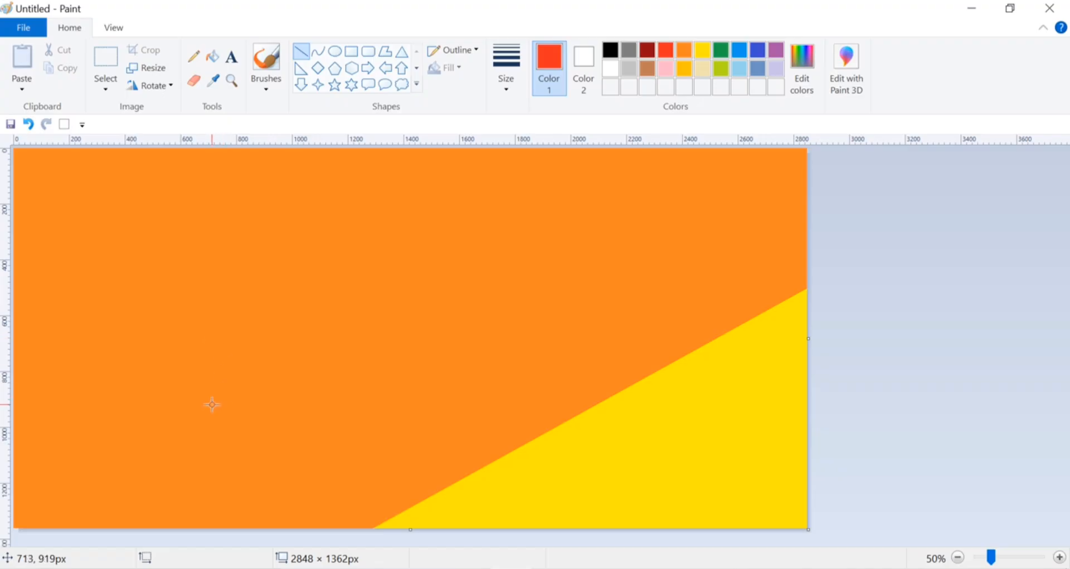
Draw a red diagonal line across the orange area, roughly parallel to the yellow edge, and fill the area above it with red.
{"action": "mouse_move", "coordinate": [212, 406]}
{"action": "left_mouse_down"}
{"action": "mouse_move", "coordinate": [666, 229]}
{"action": "mouse_move", "coordinate": [826, 124]}
{"action": "left_mouse_up"}
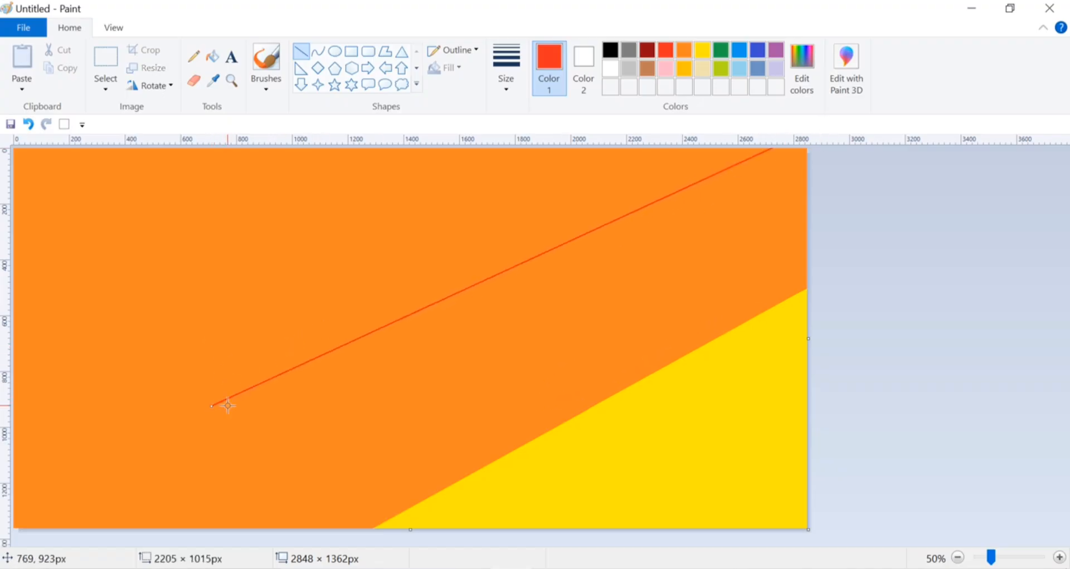
{"action": "left_click_drag", "start_coordinate": [212, 407], "coordinate": [42, 543]}
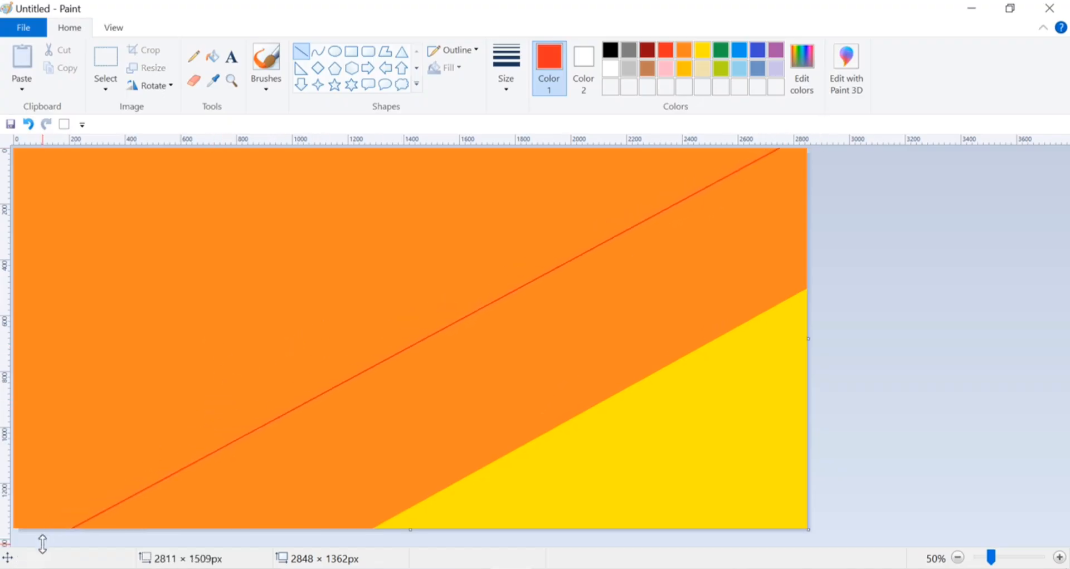
{"action": "left_click_drag", "start_coordinate": [771, 151], "coordinate": [780, 172]}
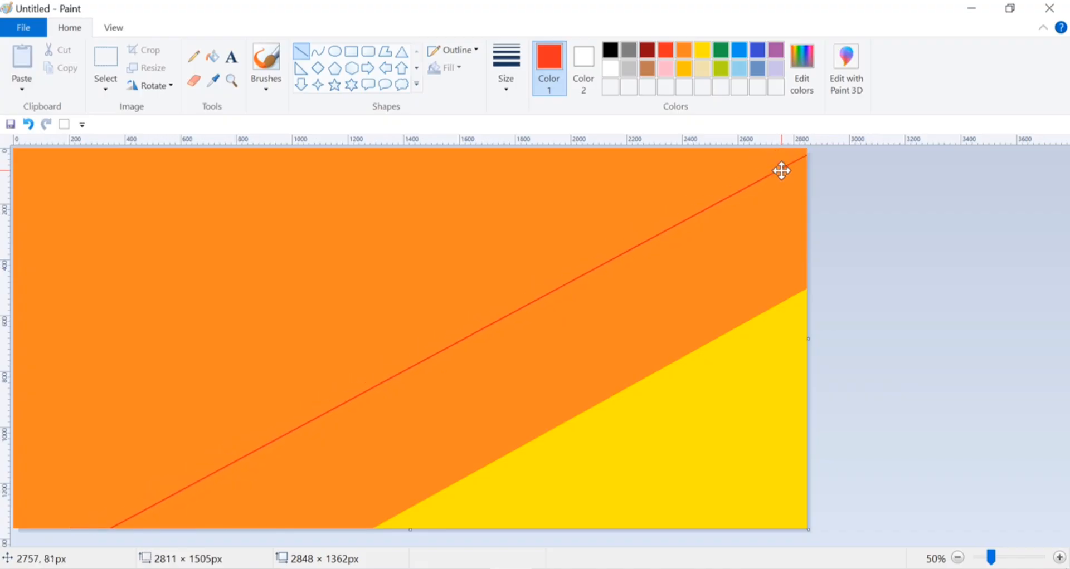
{"action": "left_click", "coordinate": [616, 167]}
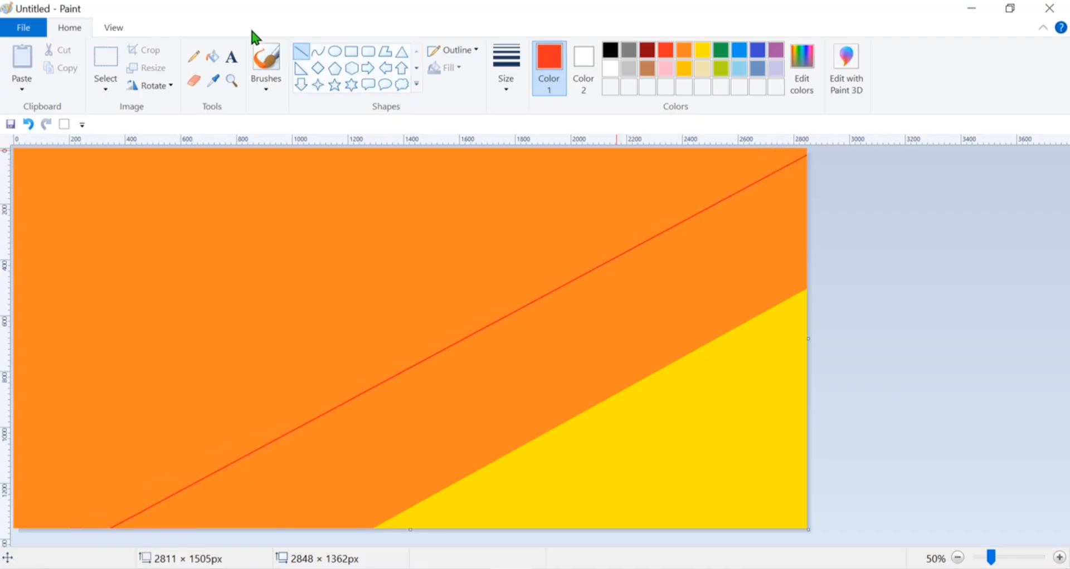
{"action": "left_click", "coordinate": [212, 56]}
{"action": "left_click", "coordinate": [282, 196]}
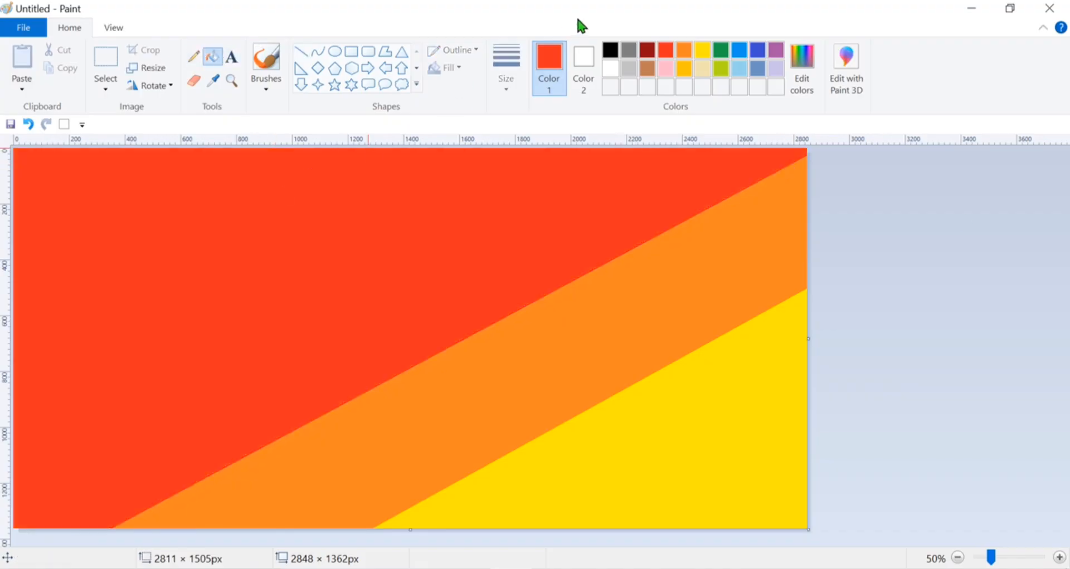
Draw a blue diagonal line across the upper-left of the red area and fill the corner above it with the same blue.
{"action": "left_click", "coordinate": [739, 50]}
{"action": "left_click", "coordinate": [300, 52]}
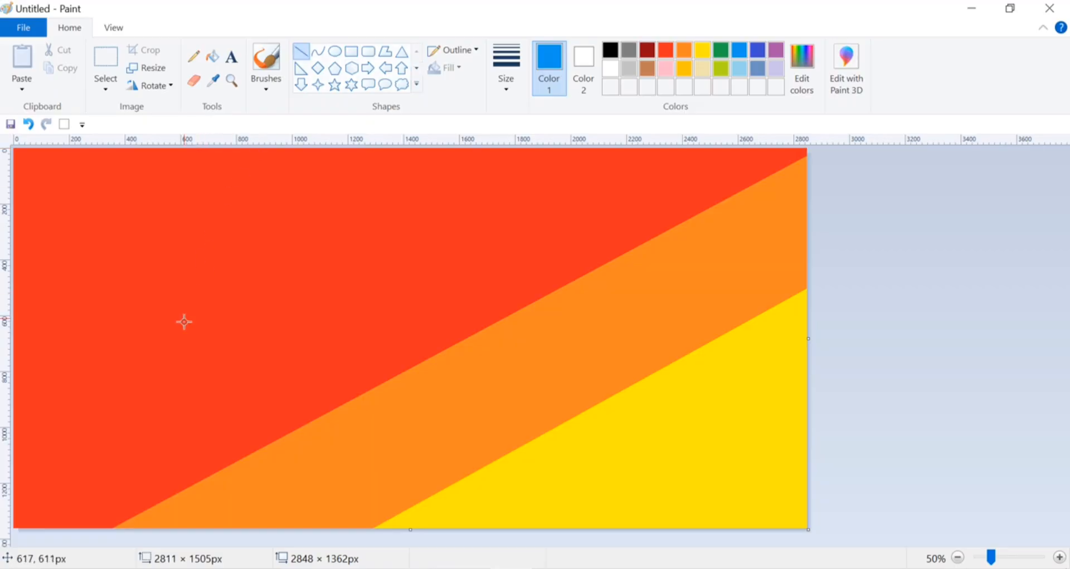
{"action": "mouse_move", "coordinate": [157, 340]}
{"action": "left_mouse_down"}
{"action": "mouse_move", "coordinate": [549, 110]}
{"action": "mouse_move", "coordinate": [564, 114]}
{"action": "left_mouse_up"}
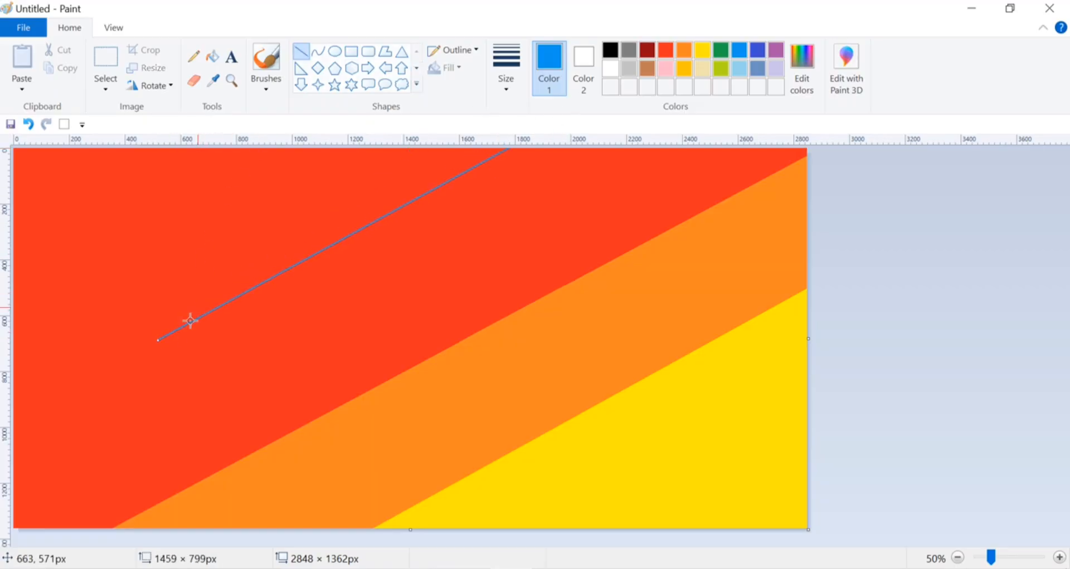
{"action": "left_click_drag", "start_coordinate": [158, 340], "coordinate": [2, 407]}
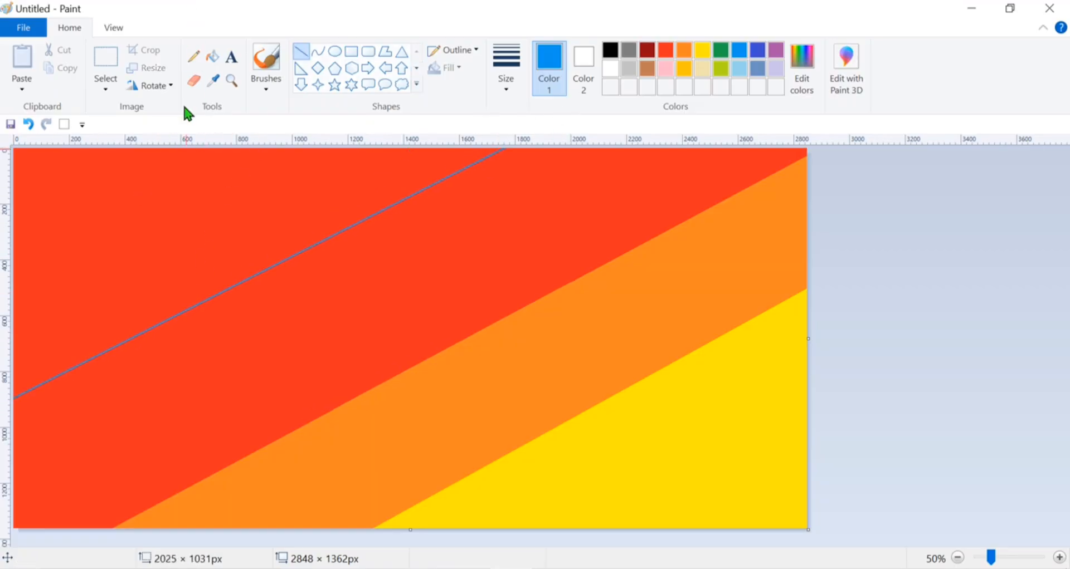
{"action": "left_click", "coordinate": [212, 56]}
{"action": "left_click", "coordinate": [206, 162]}
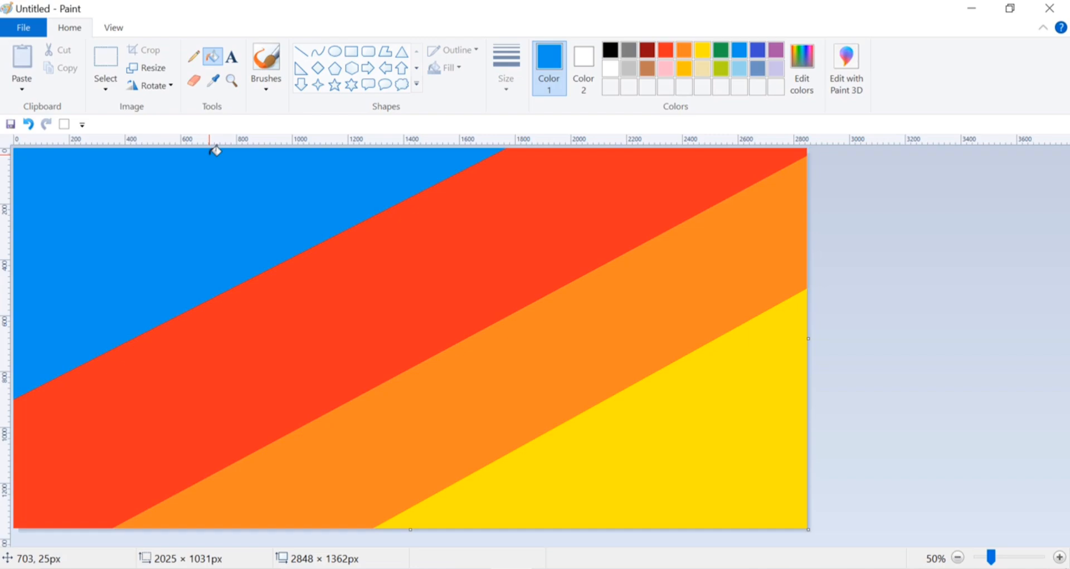
Resize the image to 1 pixel horizontally without maintaining the aspect ratio.
{"action": "left_click", "coordinate": [148, 68]}
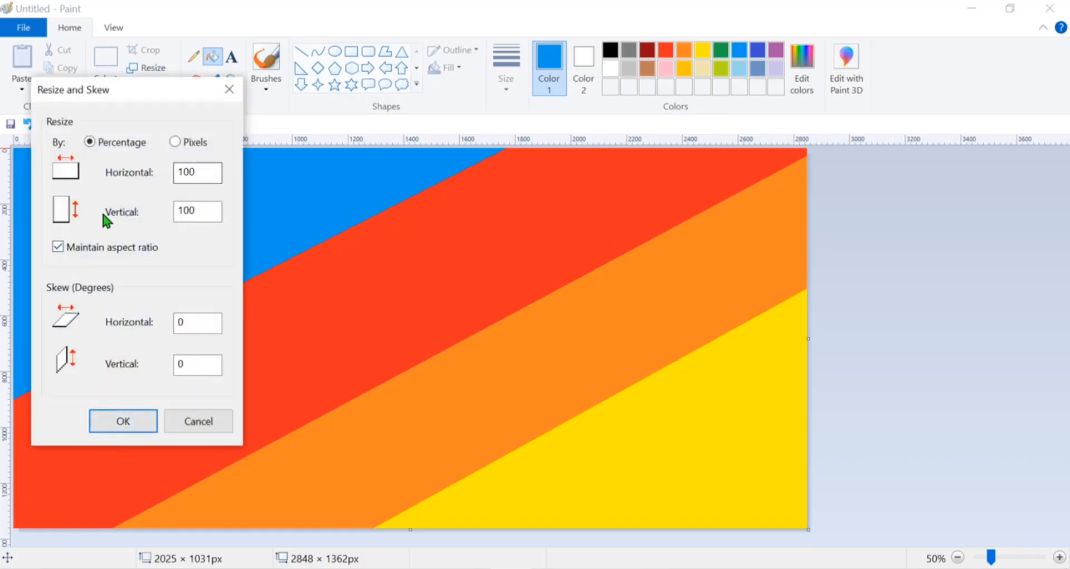
{"action": "left_click", "coordinate": [57, 247]}
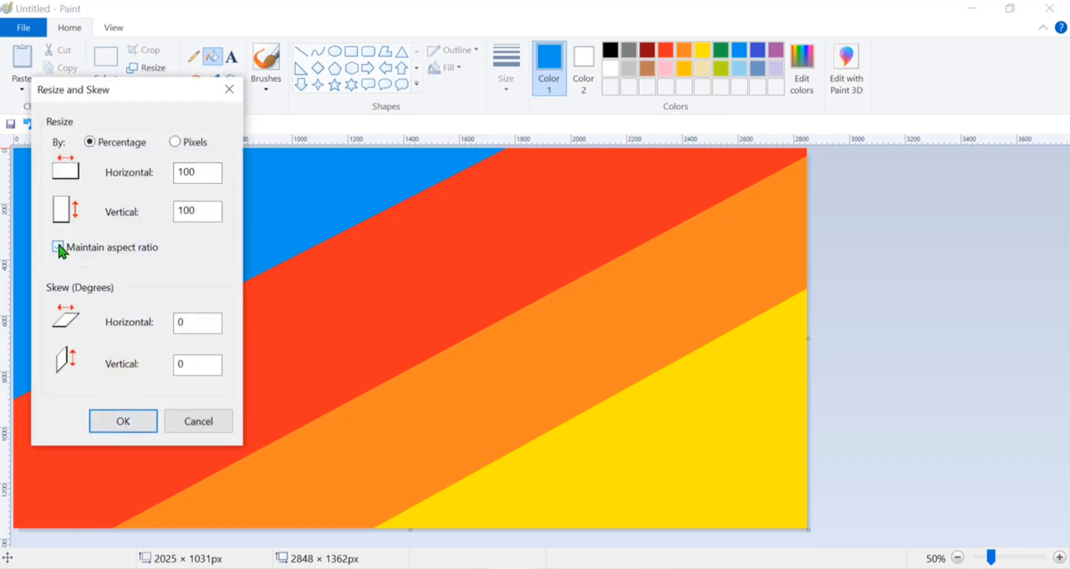
{"action": "left_click", "coordinate": [174, 142]}
{"action": "left_click", "coordinate": [212, 174]}
{"action": "key", "text": "BackSpace"}
{"action": "key", "text": "BackSpace"}
{"action": "key", "text": "BackSpace"}
{"action": "key", "text": "BackSpace"}
{"action": "type", "text": "1"}
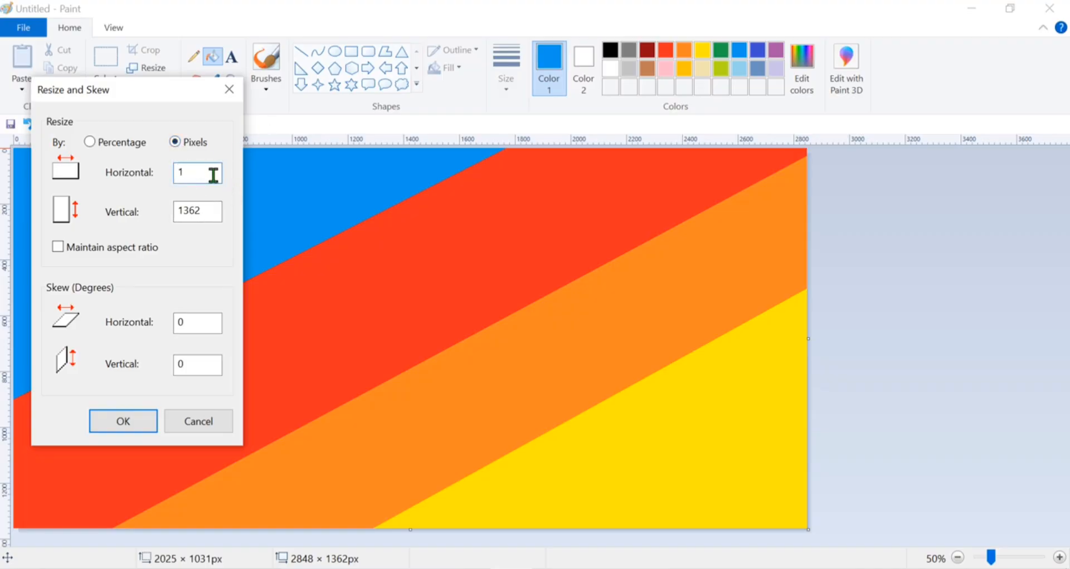
{"action": "left_click", "coordinate": [114, 425]}
Resize the image to 2848 pixels horizontally without maintaining the aspect ratio.
{"action": "left_click", "coordinate": [146, 68]}
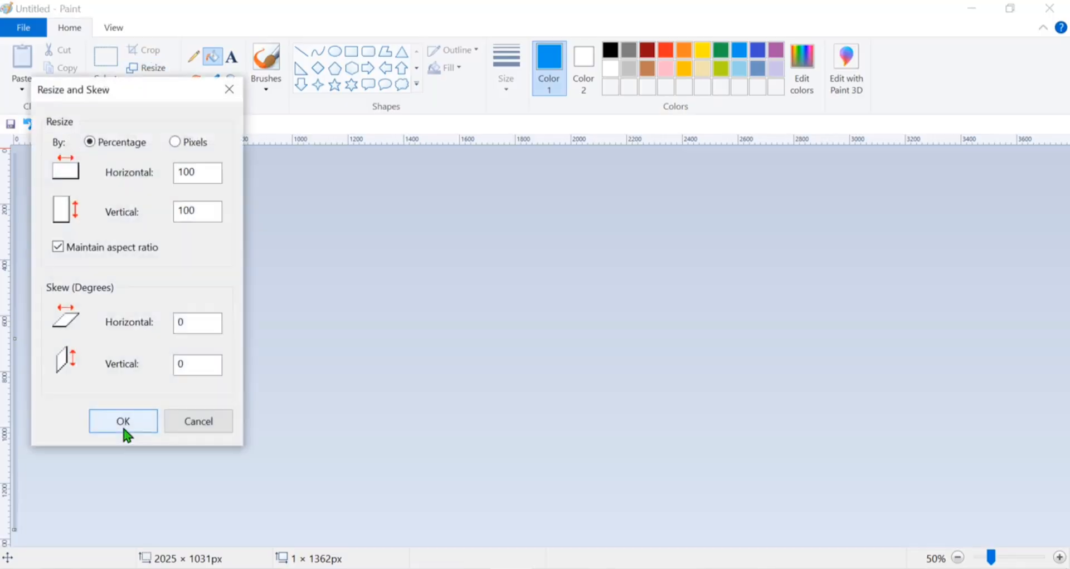
{"action": "left_click", "coordinate": [57, 246]}
{"action": "left_click", "coordinate": [174, 142]}
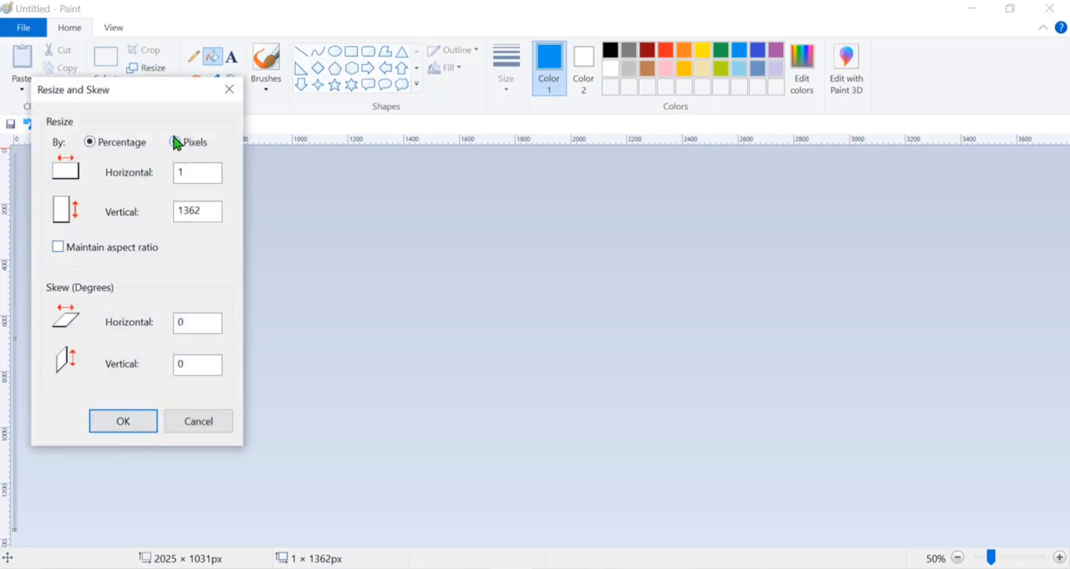
{"action": "left_click", "coordinate": [206, 182]}
{"action": "type", "text": "2848"}
{"action": "left_click", "coordinate": [138, 421]}
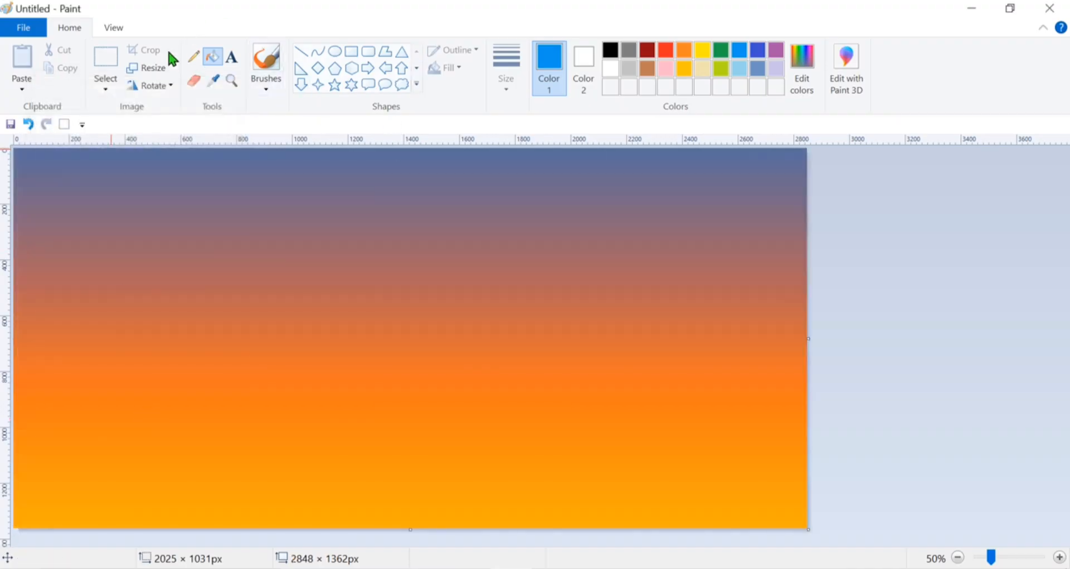
Select the whole picture and compress the gradient vertically to about 960 px tall, keeping it at the canvas top.
{"action": "left_click", "coordinate": [108, 78]}
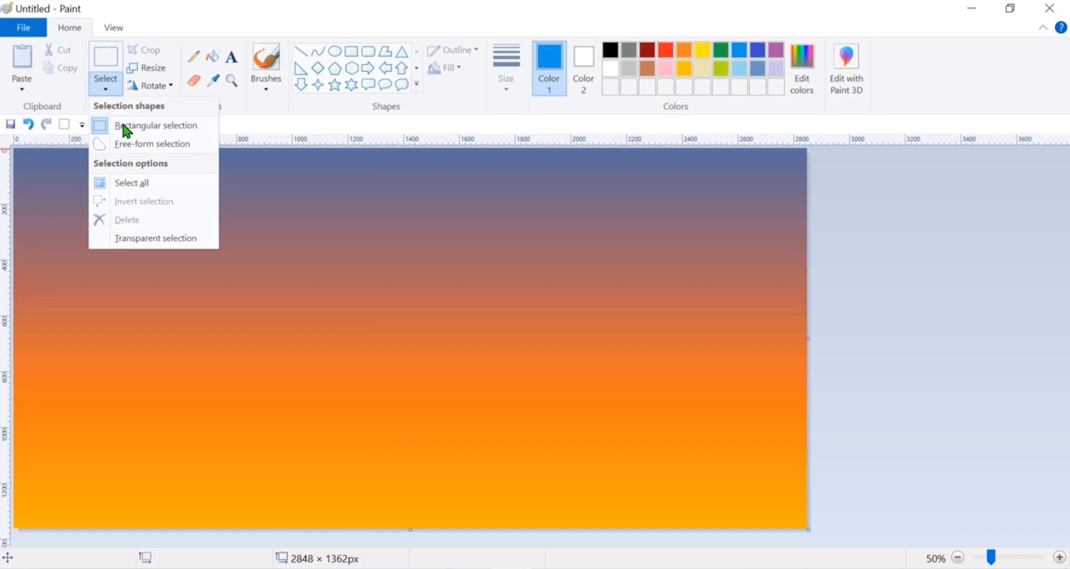
{"action": "left_click", "coordinate": [131, 184]}
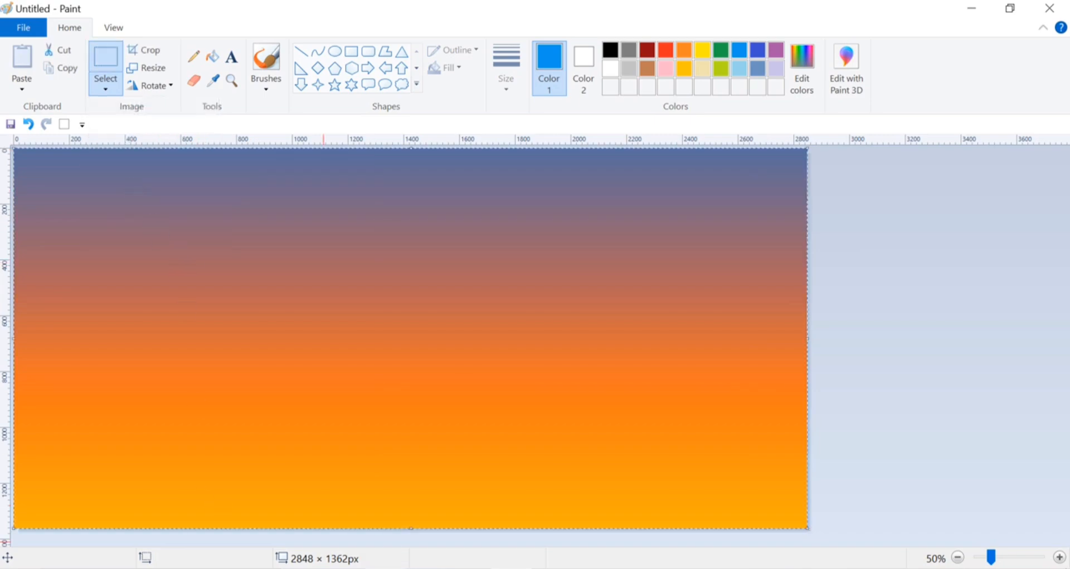
{"action": "left_click_drag", "start_coordinate": [411, 529], "coordinate": [430, 416]}
Paste a copy of the compressed gradient and flip it vertically.
{"action": "right_click", "coordinate": [423, 313]}
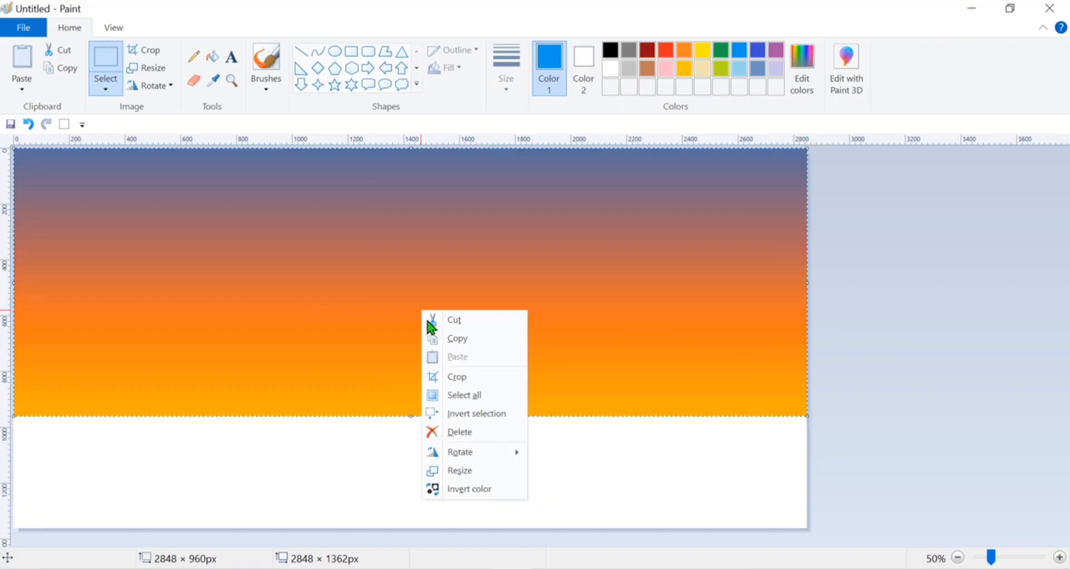
{"action": "left_click", "coordinate": [458, 334]}
{"action": "right_click", "coordinate": [454, 324]}
{"action": "left_click", "coordinate": [494, 367]}
{"action": "right_click", "coordinate": [496, 368]}
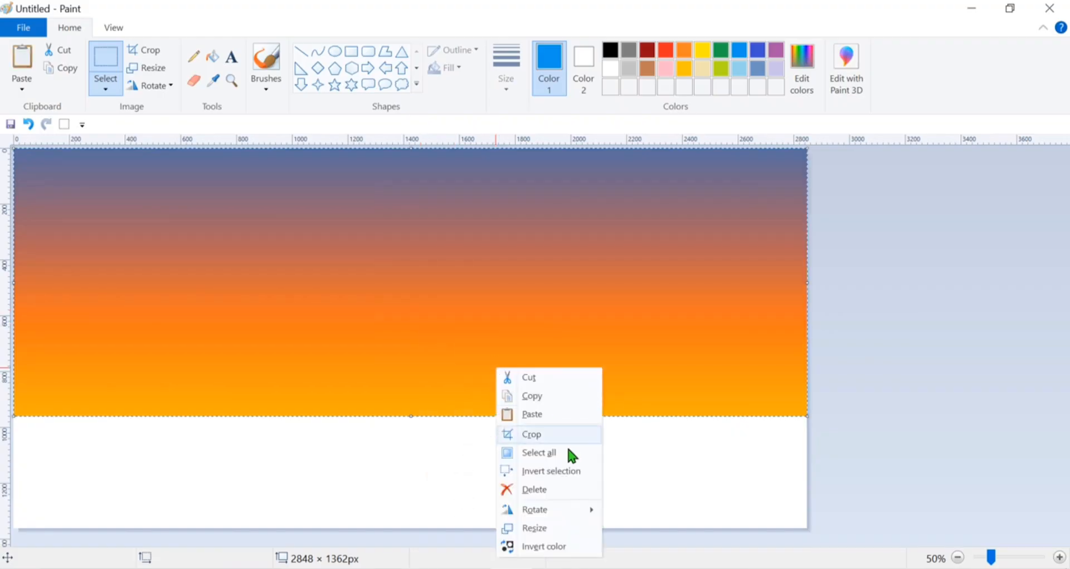
{"action": "mouse_move", "coordinate": [566, 509]}
{"action": "left_click", "coordinate": [624, 536]}
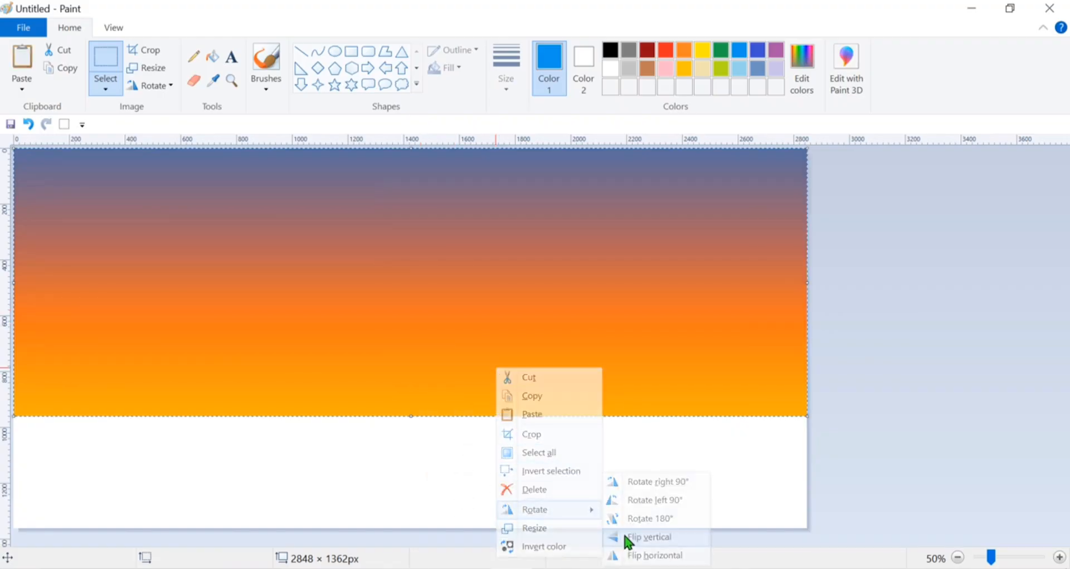
Squash the flipped gradient copy to about 486 px tall and fit it below the yellow band across the full canvas width.
{"action": "left_click_drag", "start_coordinate": [416, 417], "coordinate": [442, 325]}
{"action": "left_click_drag", "start_coordinate": [468, 263], "coordinate": [461, 437]}
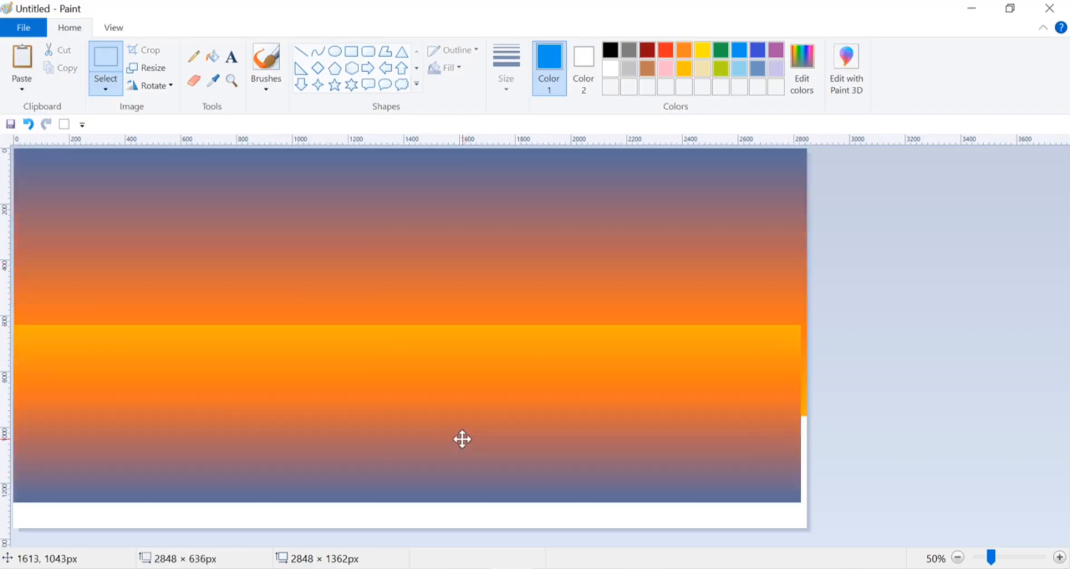
{"action": "left_click_drag", "start_coordinate": [401, 504], "coordinate": [427, 503]}
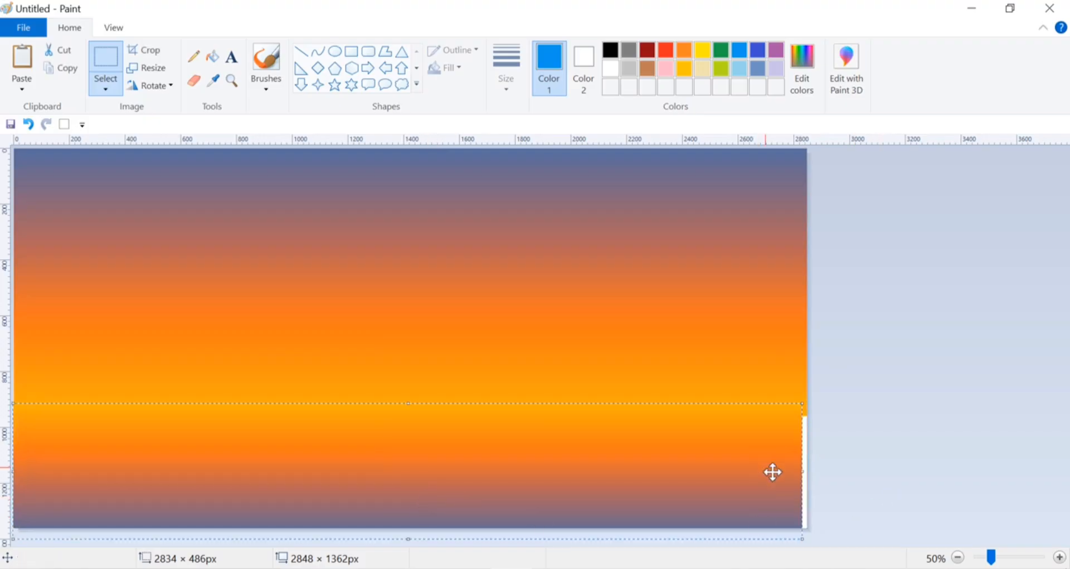
{"action": "left_click_drag", "start_coordinate": [804, 473], "coordinate": [942, 472]}
{"action": "left_click", "coordinate": [911, 365]}
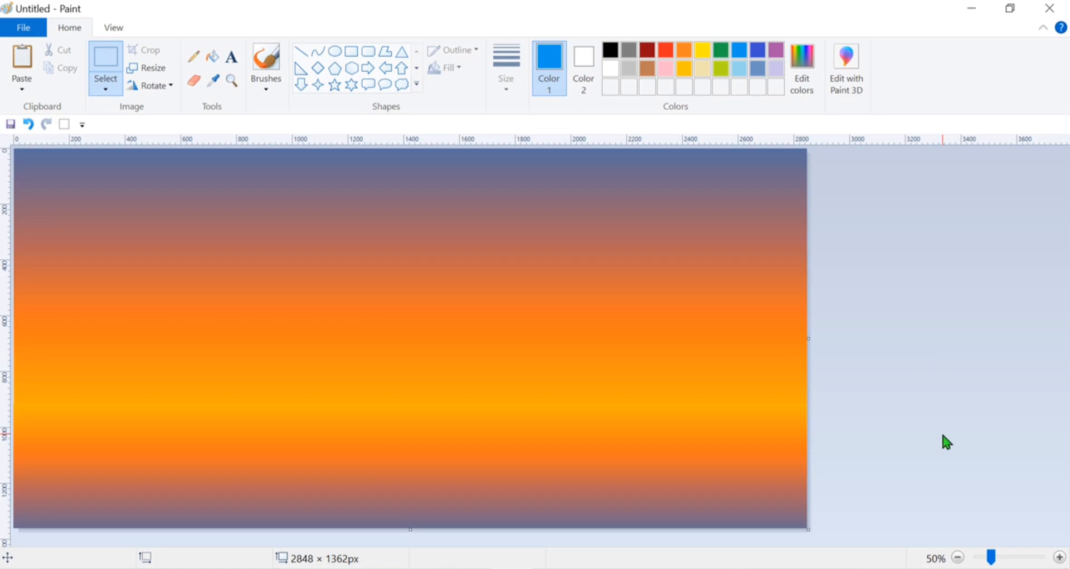
Draw a solid orange circle of about 429 × 419 px with an orange outline, right of centre just above the yellow horizon.
{"action": "left_click", "coordinate": [685, 50]}
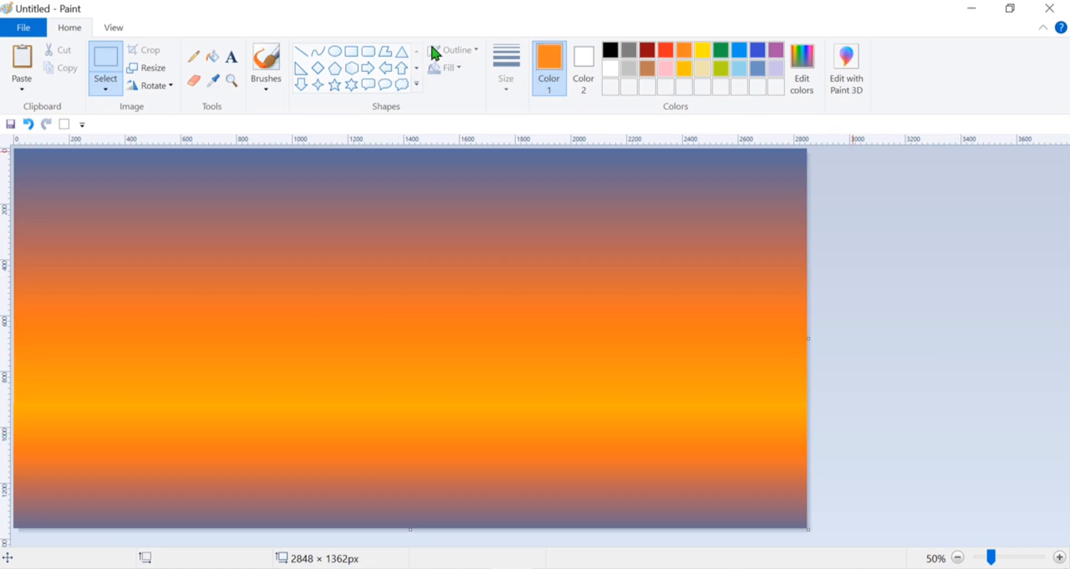
{"action": "left_click", "coordinate": [341, 50]}
{"action": "left_click", "coordinate": [580, 55]}
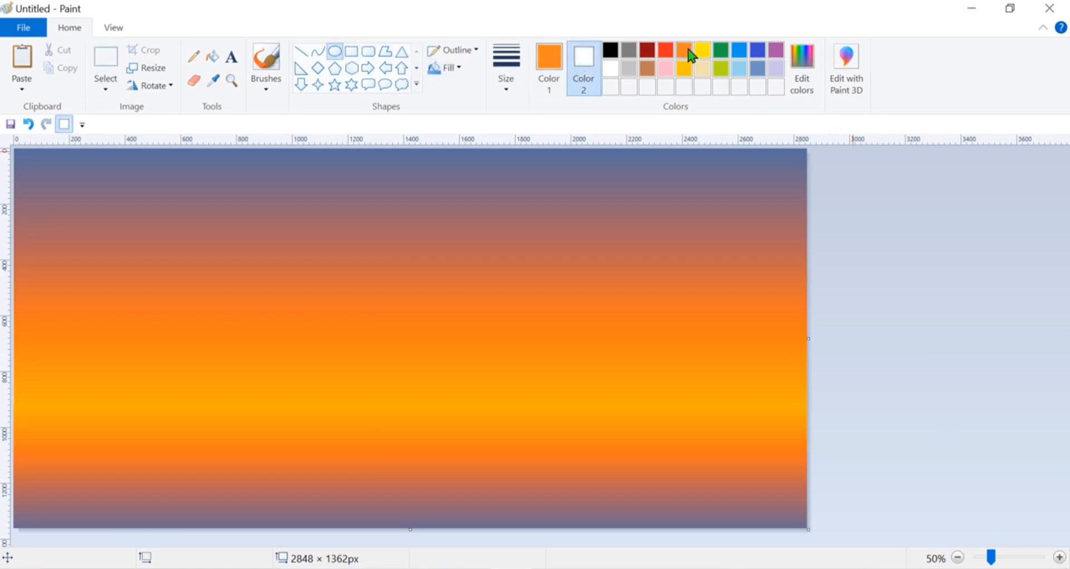
{"action": "left_click", "coordinate": [689, 51]}
{"action": "left_click", "coordinate": [452, 68]}
{"action": "left_click", "coordinate": [454, 108]}
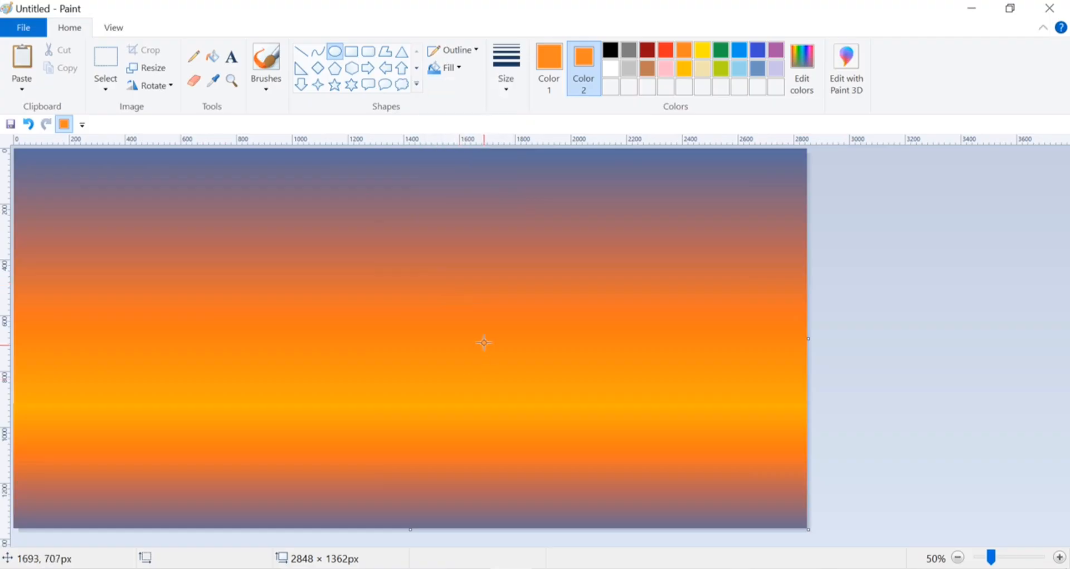
{"action": "mouse_move", "coordinate": [470, 323]}
{"action": "left_mouse_down"}
{"action": "mouse_move", "coordinate": [550, 406]}
{"action": "mouse_move", "coordinate": [580, 418]}
{"action": "mouse_move", "coordinate": [589, 441]}
{"action": "left_mouse_up"}
{"action": "left_click_drag", "start_coordinate": [561, 397], "coordinate": [554, 352]}
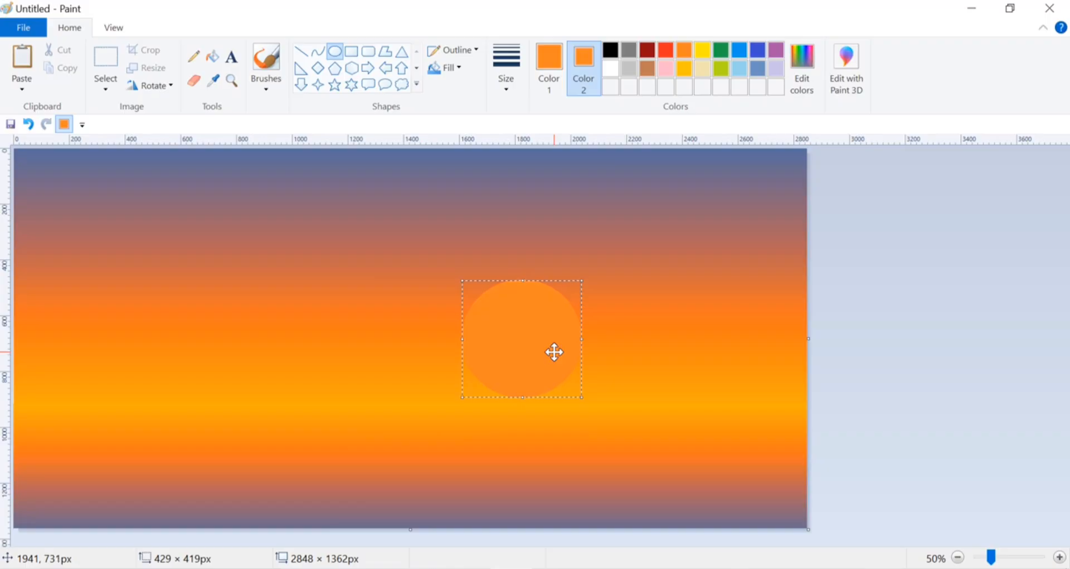
{"action": "left_click", "coordinate": [689, 319]}
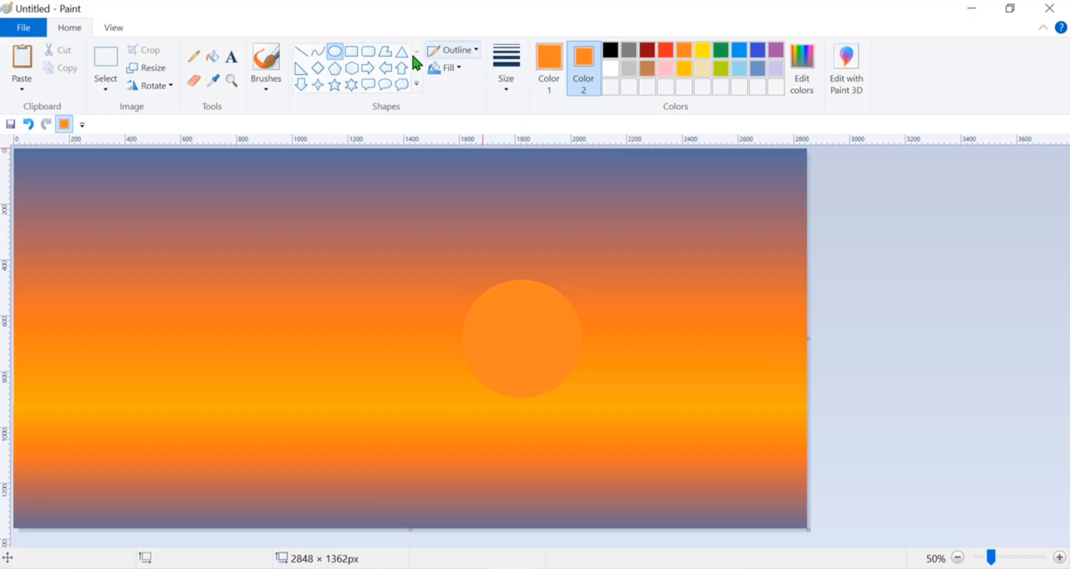
Sketch overlapping horizontal orange ripples with a thicker Pencil across the full width of the water below the horizon.
{"action": "left_click", "coordinate": [201, 57]}
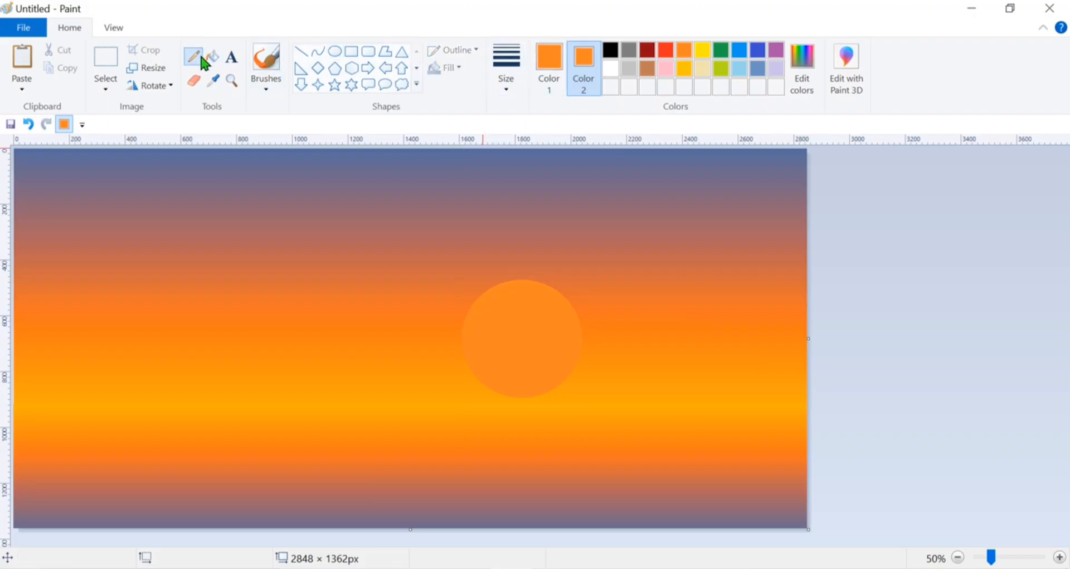
{"action": "left_click", "coordinate": [504, 86]}
{"action": "left_click", "coordinate": [527, 184]}
{"action": "left_click_drag", "start_coordinate": [154, 491], "coordinate": [202, 501]}
{"action": "left_click", "coordinate": [27, 124]}
{"action": "left_click", "coordinate": [48, 437]}
{"action": "mouse_move", "coordinate": [20, 471]}
{"action": "left_mouse_down"}
{"action": "mouse_move", "coordinate": [160, 489]}
{"action": "mouse_move", "coordinate": [46, 490]}
{"action": "mouse_move", "coordinate": [187, 504]}
{"action": "left_mouse_up"}
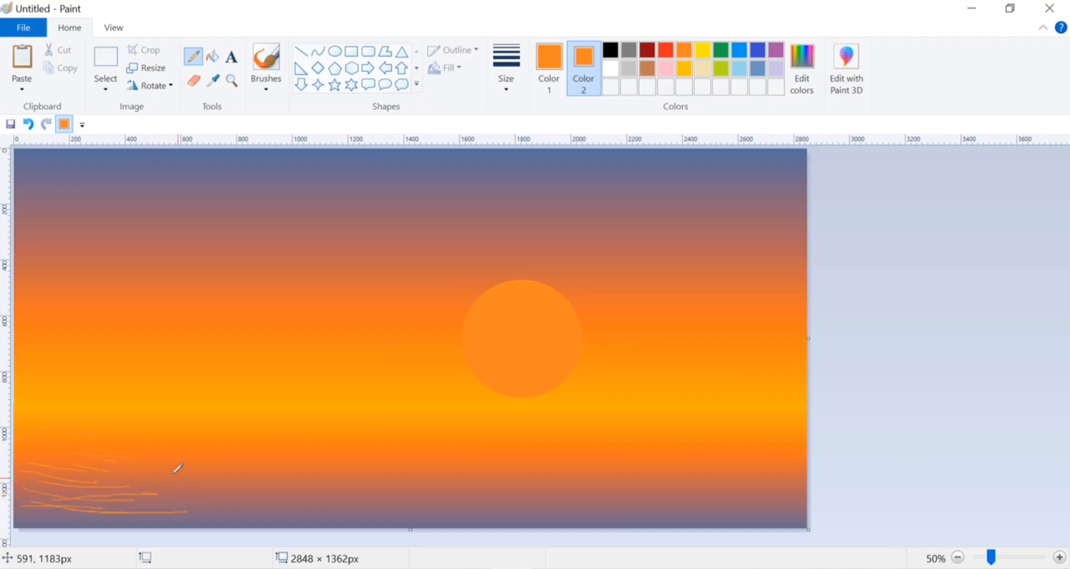
{"action": "mouse_move", "coordinate": [177, 468]}
{"action": "left_mouse_down"}
{"action": "mouse_move", "coordinate": [264, 492]}
{"action": "mouse_move", "coordinate": [215, 479]}
{"action": "mouse_move", "coordinate": [371, 484]}
{"action": "mouse_move", "coordinate": [325, 472]}
{"action": "left_mouse_up"}
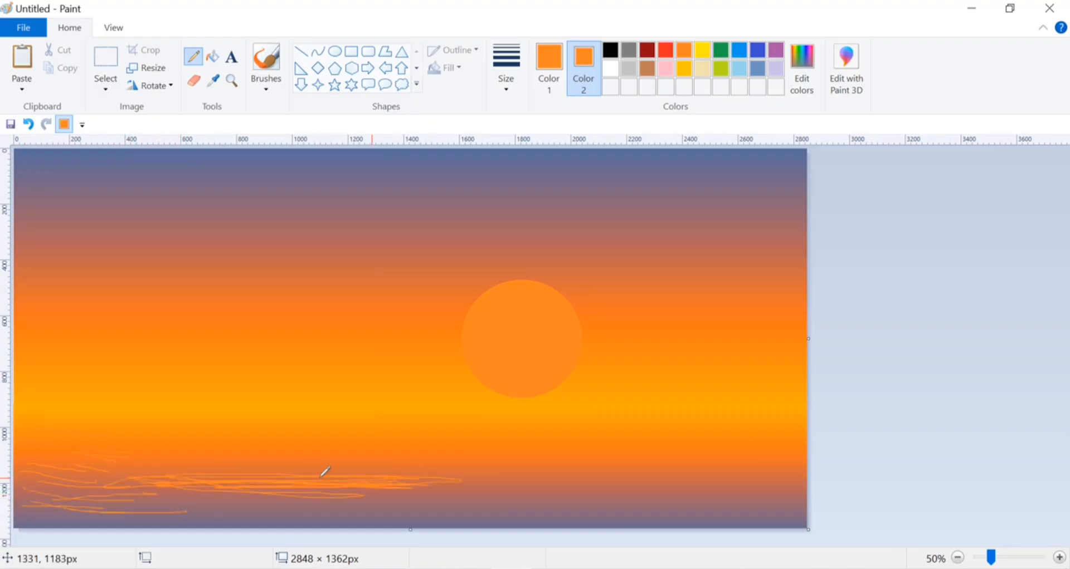
{"action": "mouse_move", "coordinate": [208, 453]}
{"action": "left_mouse_down"}
{"action": "mouse_move", "coordinate": [397, 487]}
{"action": "mouse_move", "coordinate": [198, 518]}
{"action": "mouse_move", "coordinate": [379, 522]}
{"action": "mouse_move", "coordinate": [344, 504]}
{"action": "mouse_move", "coordinate": [202, 492]}
{"action": "mouse_move", "coordinate": [310, 507]}
{"action": "mouse_move", "coordinate": [112, 515]}
{"action": "left_mouse_up"}
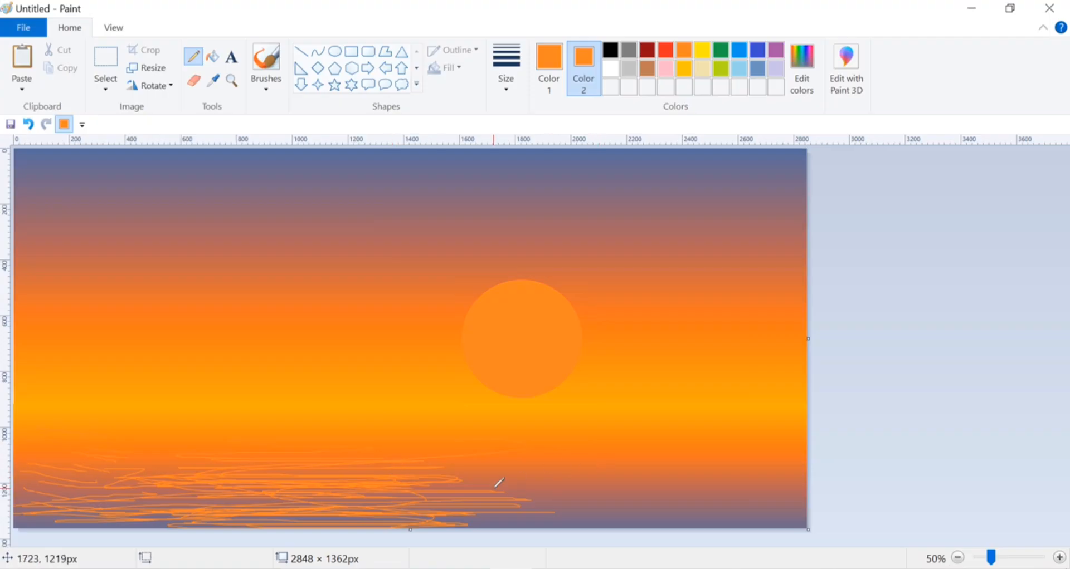
{"action": "mouse_move", "coordinate": [495, 486]}
{"action": "left_mouse_down"}
{"action": "mouse_move", "coordinate": [462, 480]}
{"action": "mouse_move", "coordinate": [663, 490]}
{"action": "mouse_move", "coordinate": [532, 481]}
{"action": "mouse_move", "coordinate": [686, 469]}
{"action": "mouse_move", "coordinate": [344, 474]}
{"action": "mouse_move", "coordinate": [318, 491]}
{"action": "mouse_move", "coordinate": [803, 498]}
{"action": "mouse_move", "coordinate": [669, 510]}
{"action": "mouse_move", "coordinate": [502, 506]}
{"action": "mouse_move", "coordinate": [743, 501]}
{"action": "mouse_move", "coordinate": [571, 509]}
{"action": "mouse_move", "coordinate": [552, 520]}
{"action": "mouse_move", "coordinate": [533, 513]}
{"action": "mouse_move", "coordinate": [716, 506]}
{"action": "mouse_move", "coordinate": [762, 517]}
{"action": "mouse_move", "coordinate": [501, 516]}
{"action": "mouse_move", "coordinate": [4, 486]}
{"action": "mouse_move", "coordinate": [103, 516]}
{"action": "mouse_move", "coordinate": [60, 498]}
{"action": "left_mouse_up"}
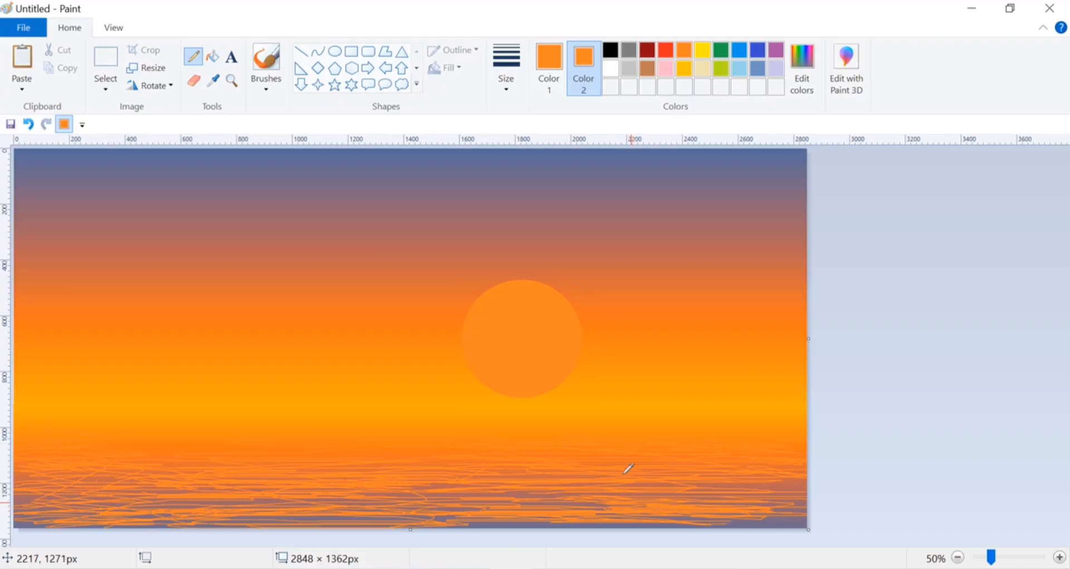
Switch to a painting brush with black as Color 1 and white as Color 2.
{"action": "left_click", "coordinate": [266, 58]}
{"action": "left_click", "coordinate": [266, 86]}
{"action": "left_click", "coordinate": [276, 115]}
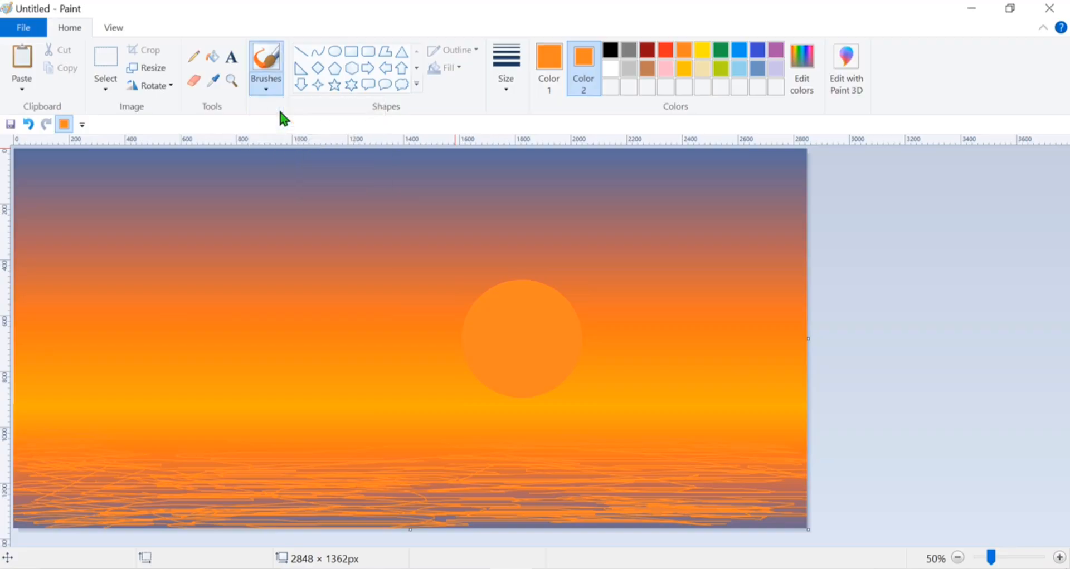
{"action": "left_click", "coordinate": [549, 65]}
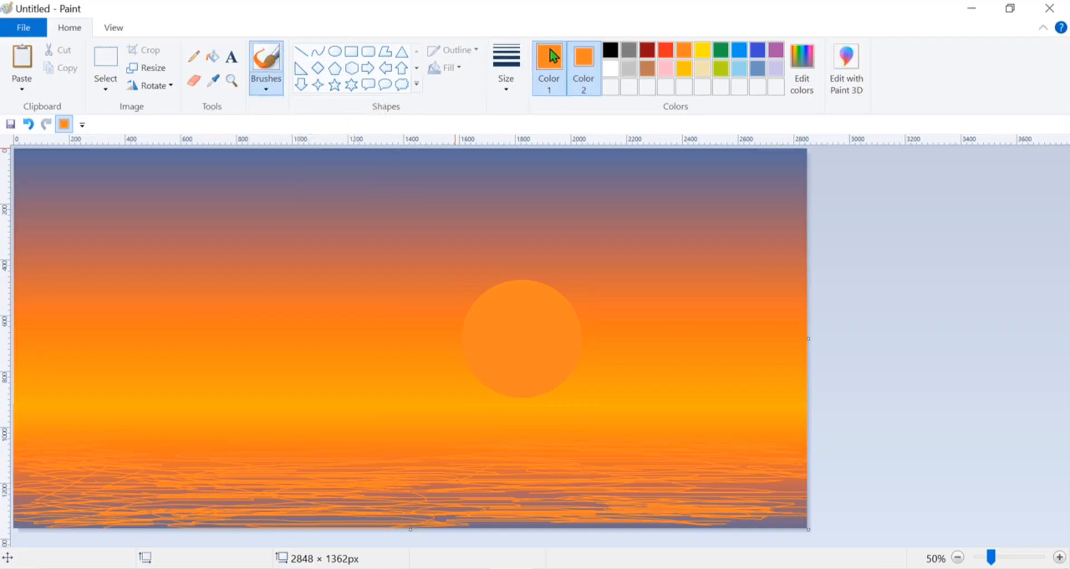
{"action": "left_click", "coordinate": [607, 53]}
{"action": "left_click", "coordinate": [583, 67]}
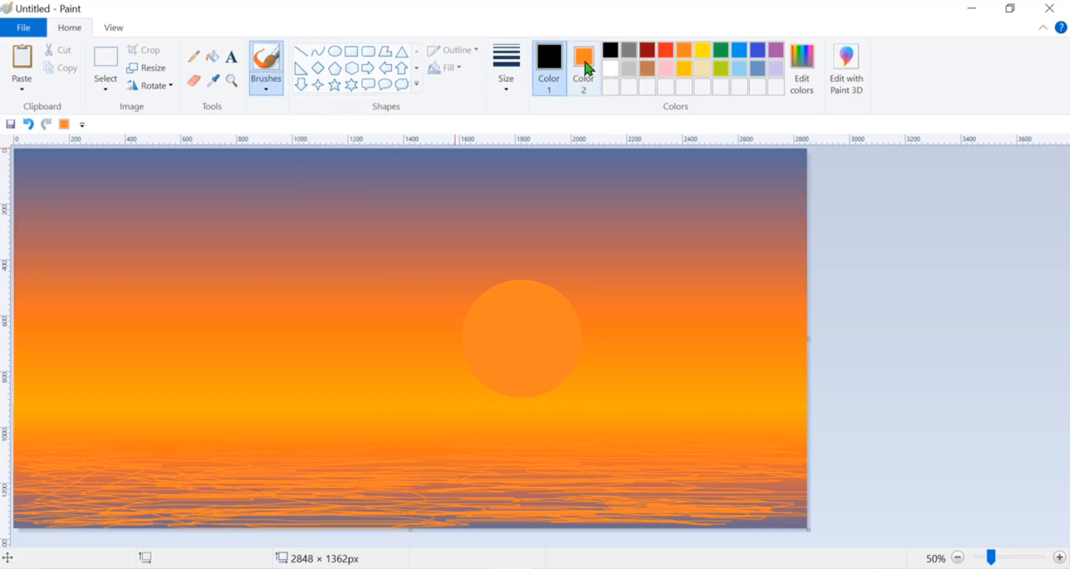
{"action": "left_click", "coordinate": [614, 69]}
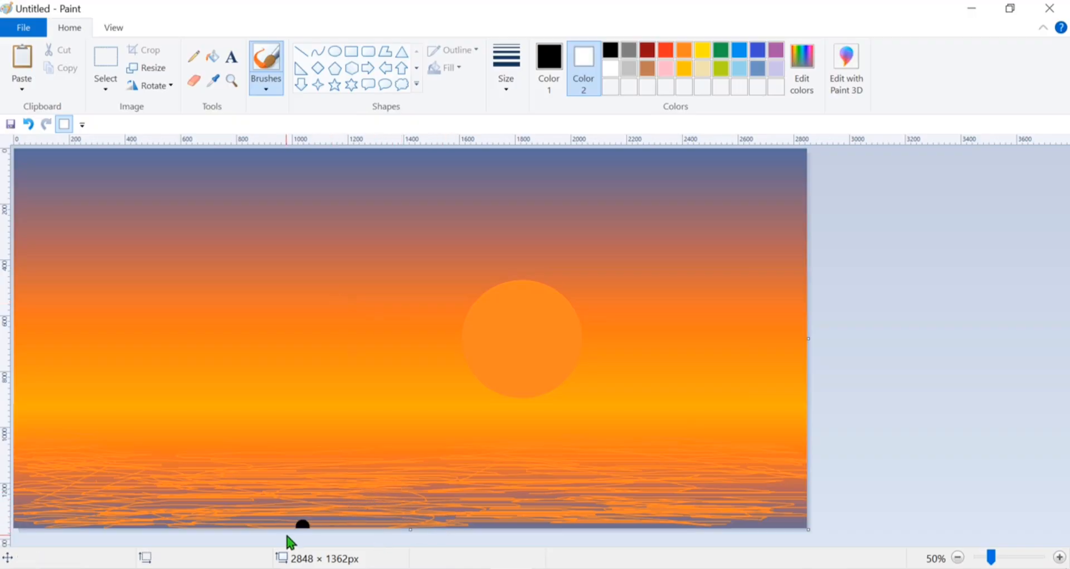
Paint a solid black hillside rising from the canvas's bottom edge at about 850 px across to the right edge at about 990 px down.
{"action": "mouse_move", "coordinate": [306, 524]}
{"action": "left_mouse_down"}
{"action": "mouse_move", "coordinate": [381, 523]}
{"action": "mouse_move", "coordinate": [367, 516]}
{"action": "mouse_move", "coordinate": [820, 428]}
{"action": "left_mouse_up"}
{"action": "mouse_move", "coordinate": [577, 495]}
{"action": "left_mouse_down"}
{"action": "mouse_move", "coordinate": [617, 489]}
{"action": "mouse_move", "coordinate": [563, 484]}
{"action": "mouse_move", "coordinate": [758, 471]}
{"action": "mouse_move", "coordinate": [703, 474]}
{"action": "mouse_move", "coordinate": [696, 455]}
{"action": "mouse_move", "coordinate": [807, 441]}
{"action": "mouse_move", "coordinate": [697, 470]}
{"action": "mouse_move", "coordinate": [807, 464]}
{"action": "mouse_move", "coordinate": [781, 458]}
{"action": "mouse_move", "coordinate": [666, 491]}
{"action": "mouse_move", "coordinate": [795, 485]}
{"action": "mouse_move", "coordinate": [725, 487]}
{"action": "mouse_move", "coordinate": [774, 469]}
{"action": "mouse_move", "coordinate": [708, 480]}
{"action": "mouse_move", "coordinate": [816, 471]}
{"action": "mouse_move", "coordinate": [795, 511]}
{"action": "mouse_move", "coordinate": [809, 525]}
{"action": "mouse_move", "coordinate": [676, 513]}
{"action": "mouse_move", "coordinate": [586, 515]}
{"action": "mouse_move", "coordinate": [750, 519]}
{"action": "mouse_move", "coordinate": [476, 520]}
{"action": "mouse_move", "coordinate": [590, 499]}
{"action": "mouse_move", "coordinate": [802, 503]}
{"action": "left_mouse_up"}
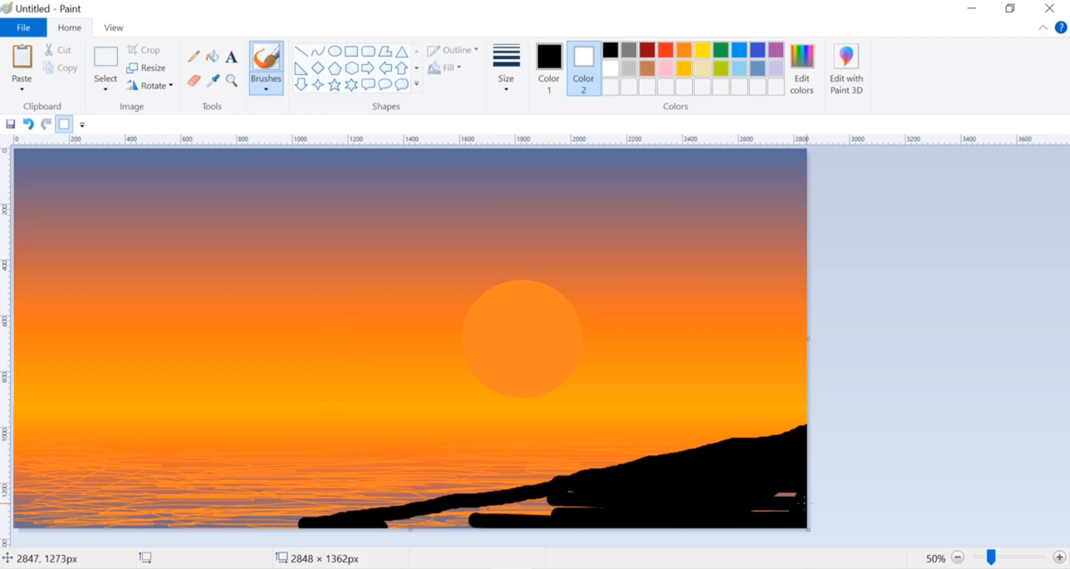
{"action": "mouse_move", "coordinate": [612, 513]}
{"action": "left_mouse_down"}
{"action": "mouse_move", "coordinate": [544, 505]}
{"action": "mouse_move", "coordinate": [569, 495]}
{"action": "left_mouse_up"}
{"action": "mouse_move", "coordinate": [541, 502]}
{"action": "left_mouse_down"}
{"action": "mouse_move", "coordinate": [494, 508]}
{"action": "mouse_move", "coordinate": [548, 500]}
{"action": "mouse_move", "coordinate": [503, 511]}
{"action": "mouse_move", "coordinate": [562, 513]}
{"action": "mouse_move", "coordinate": [381, 523]}
{"action": "mouse_move", "coordinate": [460, 520]}
{"action": "left_mouse_up"}
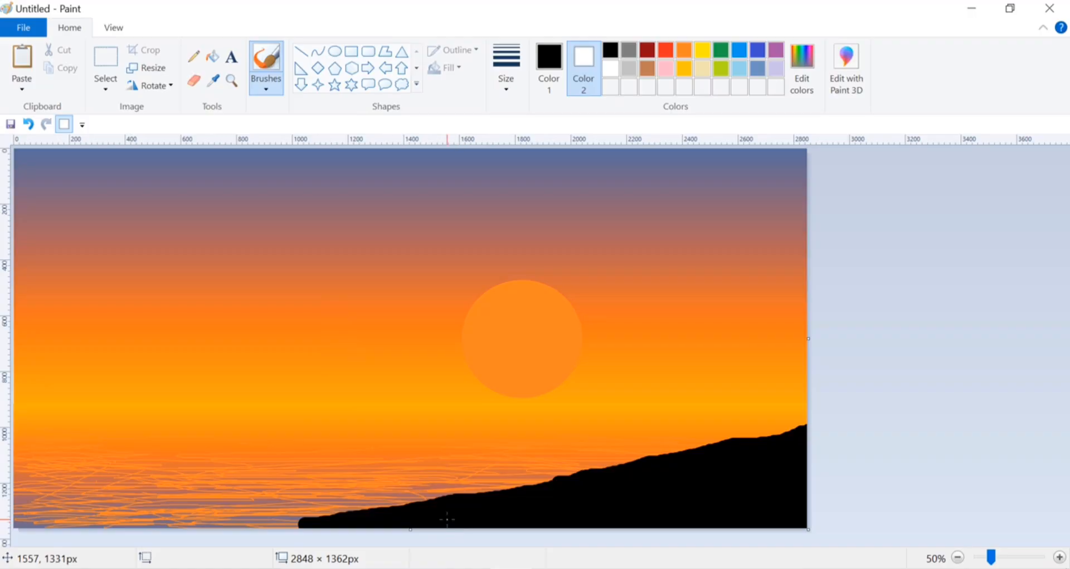
{"action": "left_click_drag", "start_coordinate": [301, 525], "coordinate": [273, 532]}
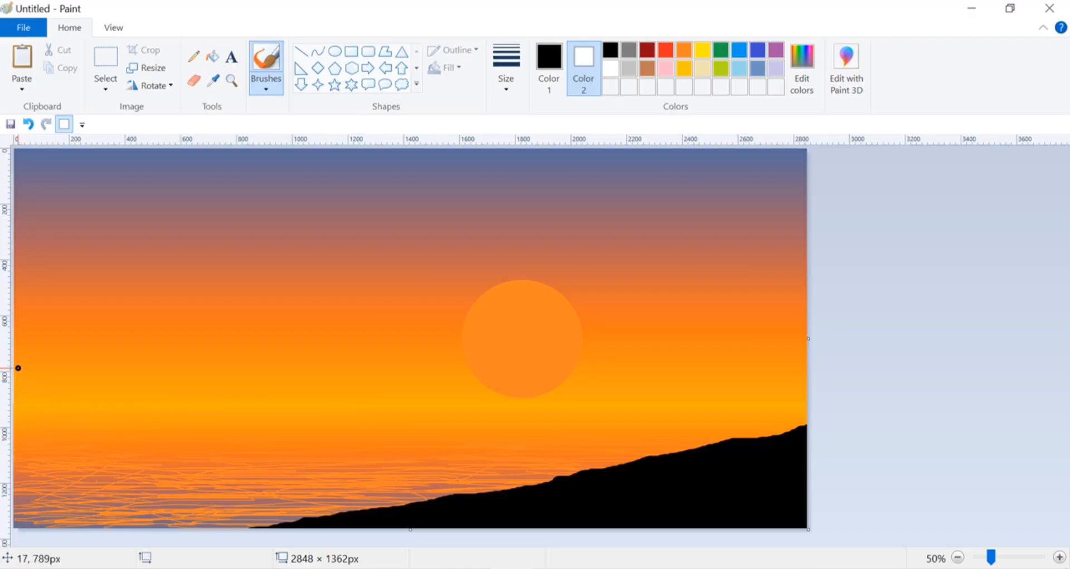
Outline and fill a black headland from the canvas's left edge, tapering to a tip at about 1365 px across near the horizon.
{"action": "mouse_move", "coordinate": [14, 369]}
{"action": "left_mouse_down"}
{"action": "mouse_move", "coordinate": [393, 440]}
{"action": "mouse_move", "coordinate": [15, 462]}
{"action": "left_mouse_up"}
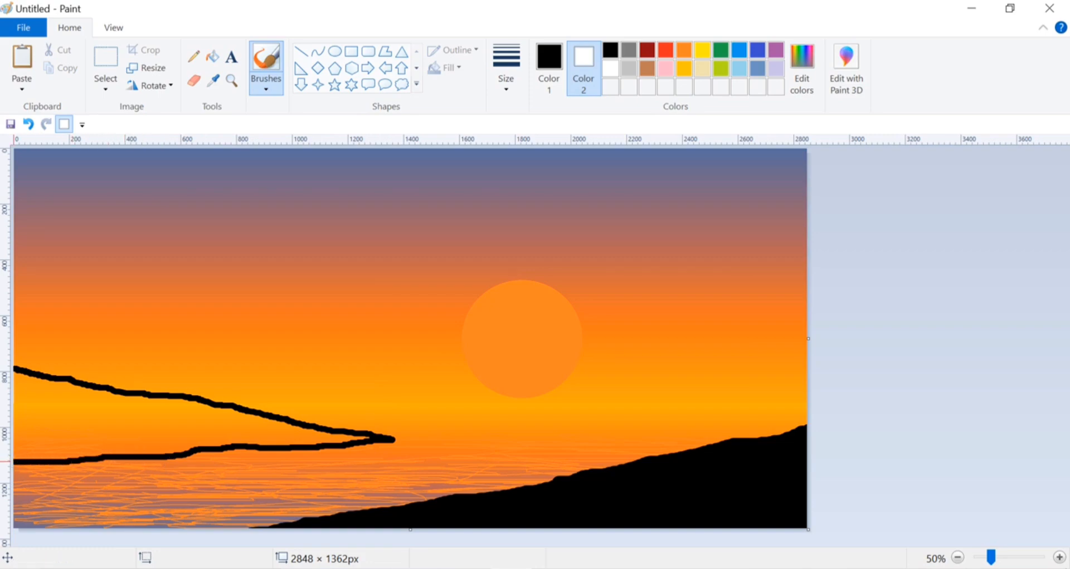
{"action": "left_click_drag", "start_coordinate": [48, 431], "coordinate": [158, 434]}
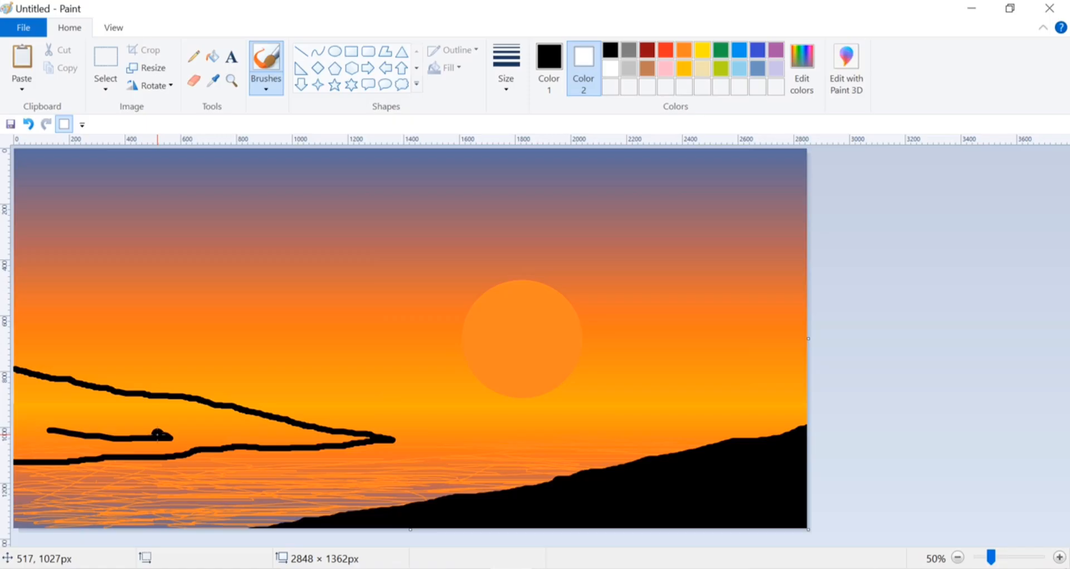
{"action": "mouse_move", "coordinate": [158, 434]}
{"action": "left_mouse_down"}
{"action": "mouse_move", "coordinate": [209, 430]}
{"action": "mouse_move", "coordinate": [141, 420]}
{"action": "mouse_move", "coordinate": [257, 429]}
{"action": "mouse_move", "coordinate": [19, 378]}
{"action": "mouse_move", "coordinate": [119, 424]}
{"action": "mouse_move", "coordinate": [44, 395]}
{"action": "mouse_move", "coordinate": [178, 417]}
{"action": "mouse_move", "coordinate": [204, 406]}
{"action": "mouse_move", "coordinate": [180, 402]}
{"action": "mouse_move", "coordinate": [235, 423]}
{"action": "mouse_move", "coordinate": [245, 423]}
{"action": "mouse_move", "coordinate": [224, 411]}
{"action": "mouse_move", "coordinate": [360, 441]}
{"action": "left_mouse_up"}
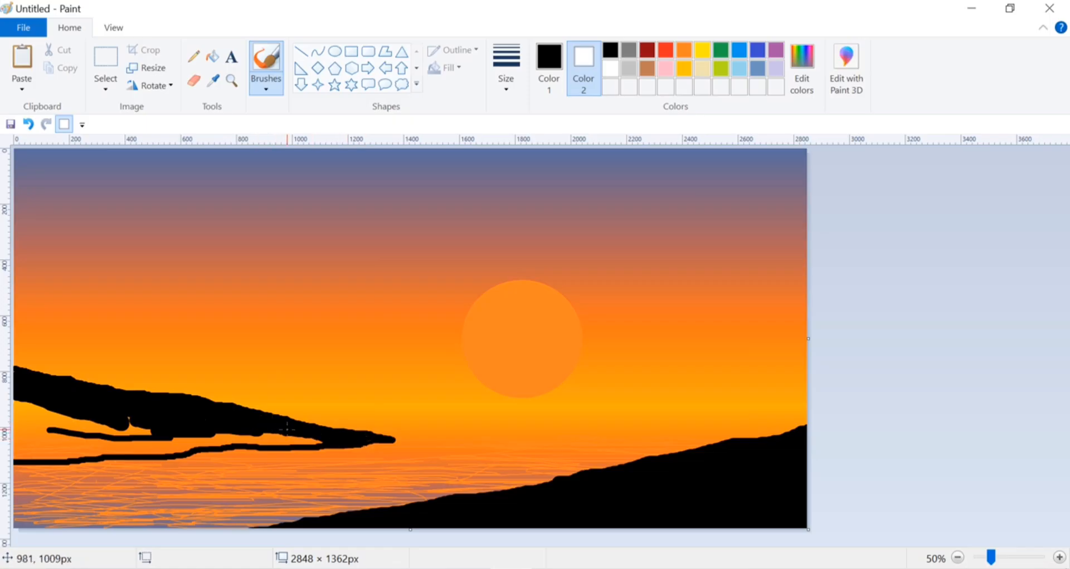
{"action": "mouse_move", "coordinate": [326, 438]}
{"action": "left_mouse_down"}
{"action": "mouse_move", "coordinate": [212, 432]}
{"action": "mouse_move", "coordinate": [302, 440]}
{"action": "mouse_move", "coordinate": [267, 439]}
{"action": "left_mouse_up"}
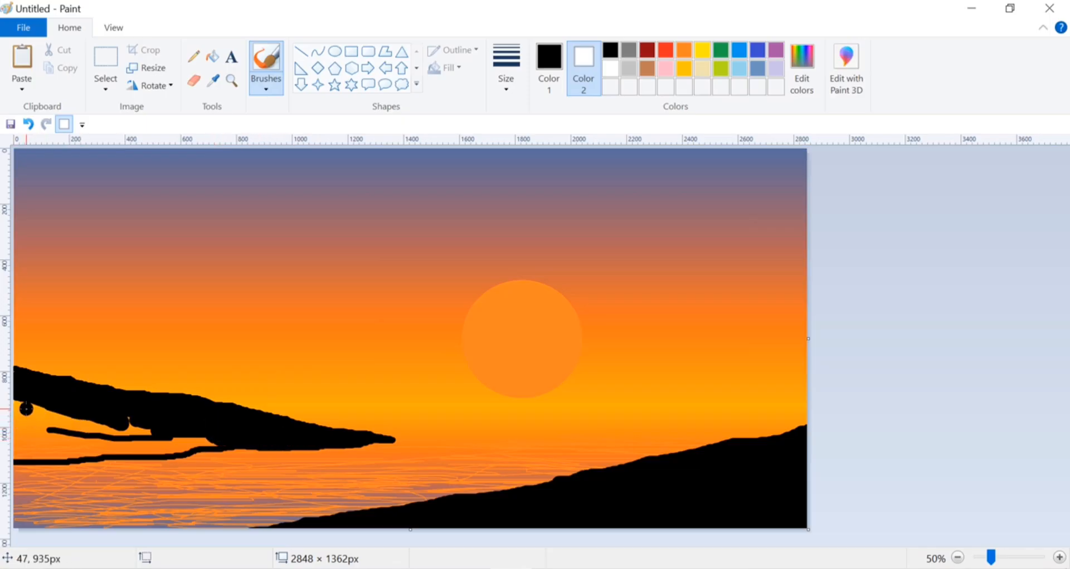
{"action": "mouse_move", "coordinate": [26, 409]}
{"action": "left_mouse_down"}
{"action": "mouse_move", "coordinate": [96, 417]}
{"action": "mouse_move", "coordinate": [16, 404]}
{"action": "mouse_move", "coordinate": [41, 409]}
{"action": "mouse_move", "coordinate": [16, 434]}
{"action": "mouse_move", "coordinate": [16, 453]}
{"action": "mouse_move", "coordinate": [24, 425]}
{"action": "mouse_move", "coordinate": [158, 436]}
{"action": "mouse_move", "coordinate": [98, 431]}
{"action": "mouse_move", "coordinate": [150, 428]}
{"action": "mouse_move", "coordinate": [112, 417]}
{"action": "left_mouse_up"}
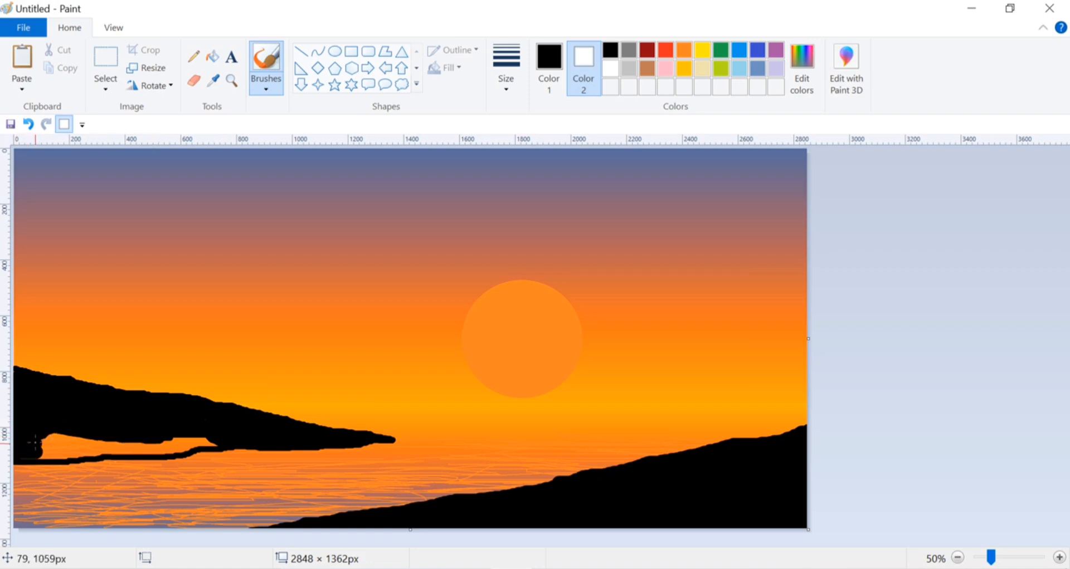
{"action": "mouse_move", "coordinate": [34, 443]}
{"action": "left_mouse_down"}
{"action": "mouse_move", "coordinate": [198, 442]}
{"action": "mouse_move", "coordinate": [161, 443]}
{"action": "left_mouse_up"}
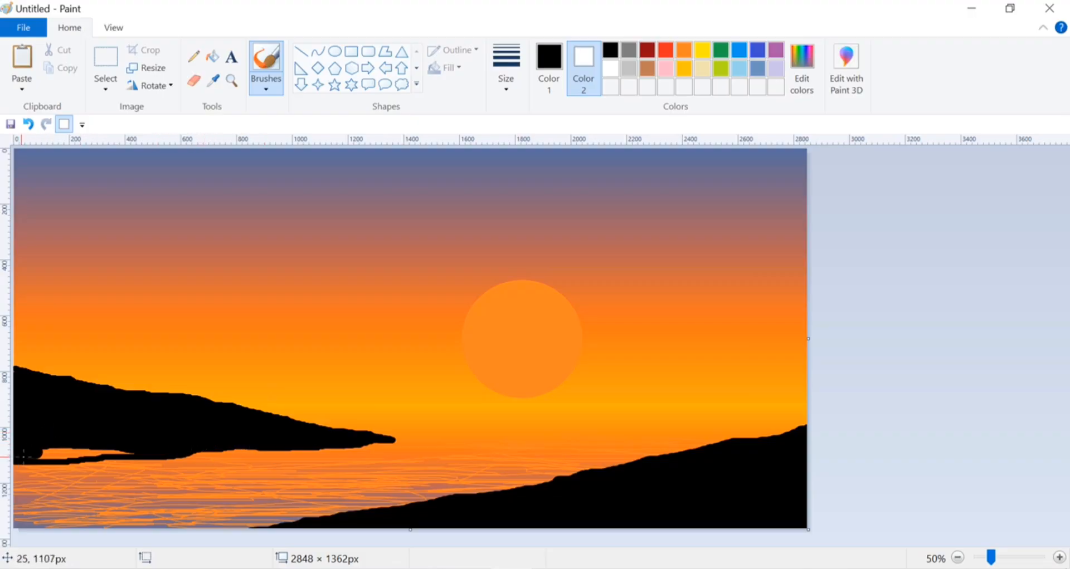
{"action": "left_click_drag", "start_coordinate": [20, 457], "coordinate": [118, 448]}
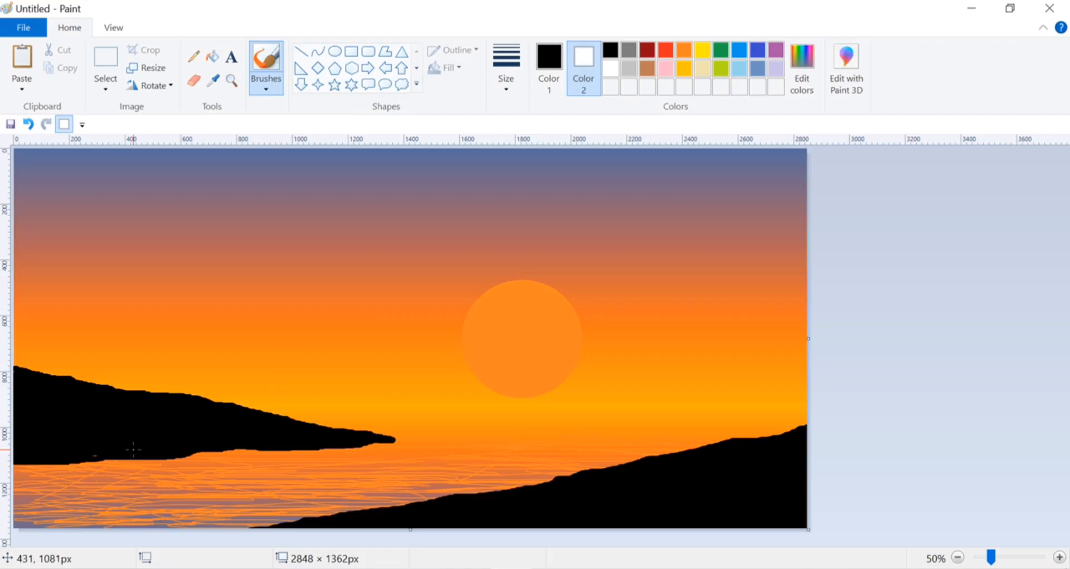
{"action": "left_click", "coordinate": [87, 474]}
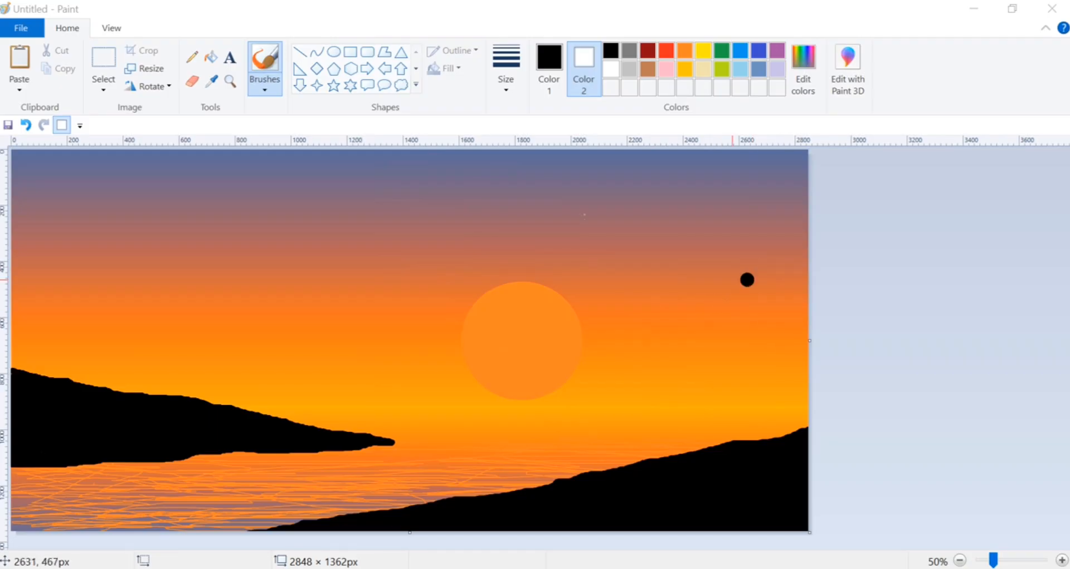
Outline the left side of a tree trunk on the right hillside with a thinner black brush, including a broken stub and an upper limb.
{"action": "left_click", "coordinate": [264, 75]}
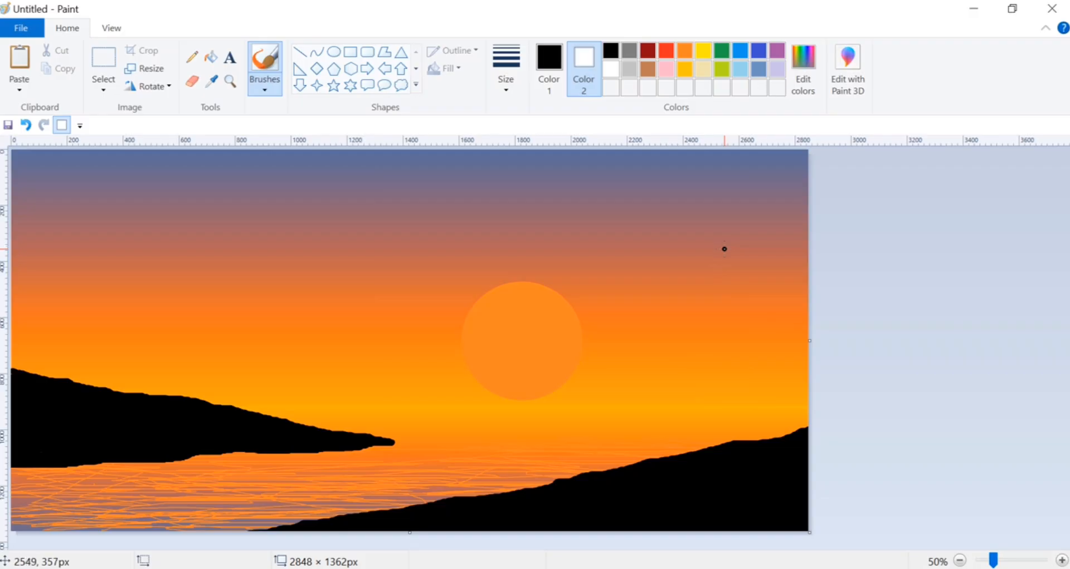
{"action": "mouse_move", "coordinate": [724, 249]}
{"action": "left_mouse_down"}
{"action": "mouse_move", "coordinate": [758, 325]}
{"action": "mouse_move", "coordinate": [756, 384]}
{"action": "mouse_move", "coordinate": [722, 446]}
{"action": "left_mouse_up"}
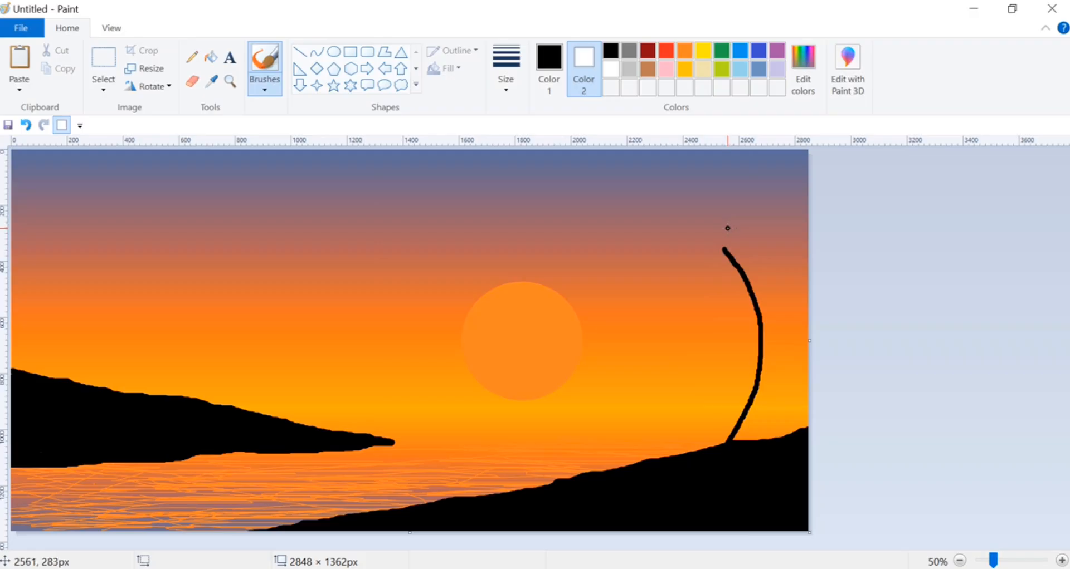
{"action": "mouse_move", "coordinate": [727, 228]}
{"action": "left_mouse_down"}
{"action": "mouse_move", "coordinate": [721, 246]}
{"action": "mouse_move", "coordinate": [754, 251]}
{"action": "left_mouse_up"}
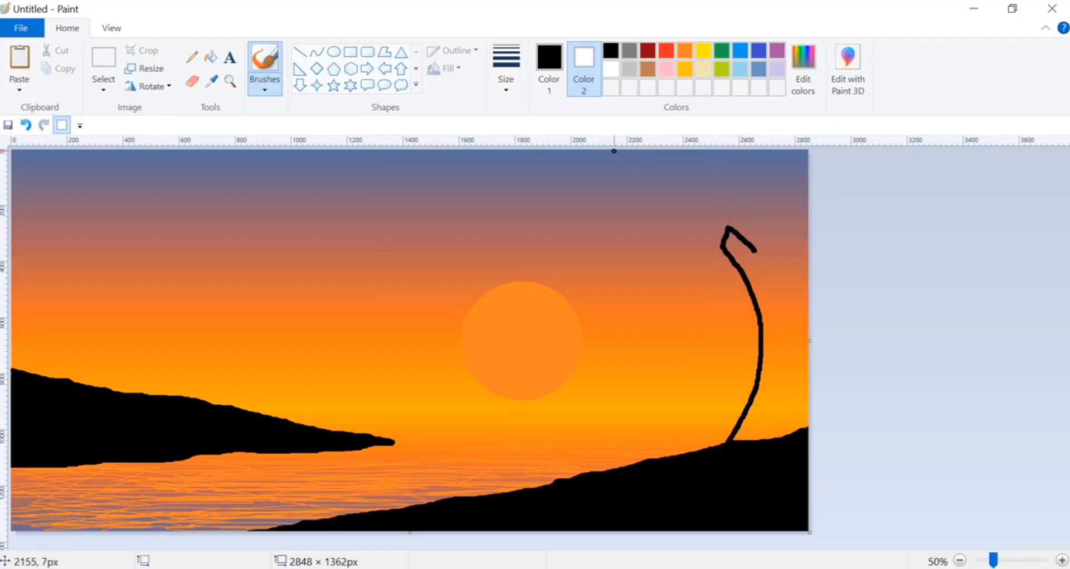
{"action": "left_click_drag", "start_coordinate": [614, 151], "coordinate": [713, 197]}
{"action": "left_click", "coordinate": [32, 126]}
{"action": "mouse_move", "coordinate": [665, 151]}
{"action": "left_mouse_down"}
{"action": "mouse_move", "coordinate": [739, 196]}
{"action": "mouse_move", "coordinate": [753, 246]}
{"action": "left_mouse_up"}
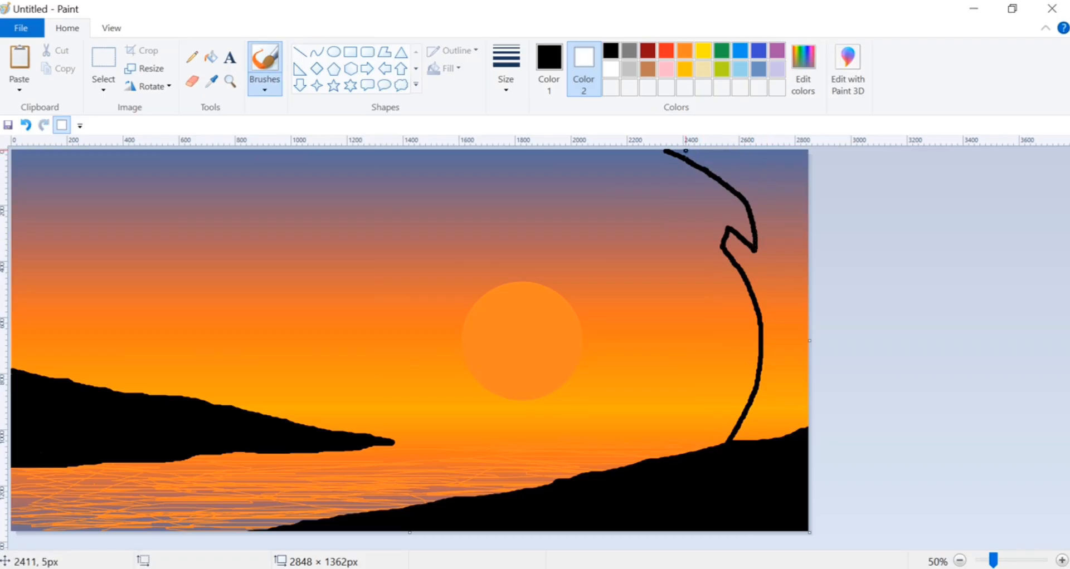
Outline the tree's upper branches along the canvas's top edge in black and undo the stray dot at the right edge.
{"action": "left_click_drag", "start_coordinate": [685, 150], "coordinate": [746, 193]}
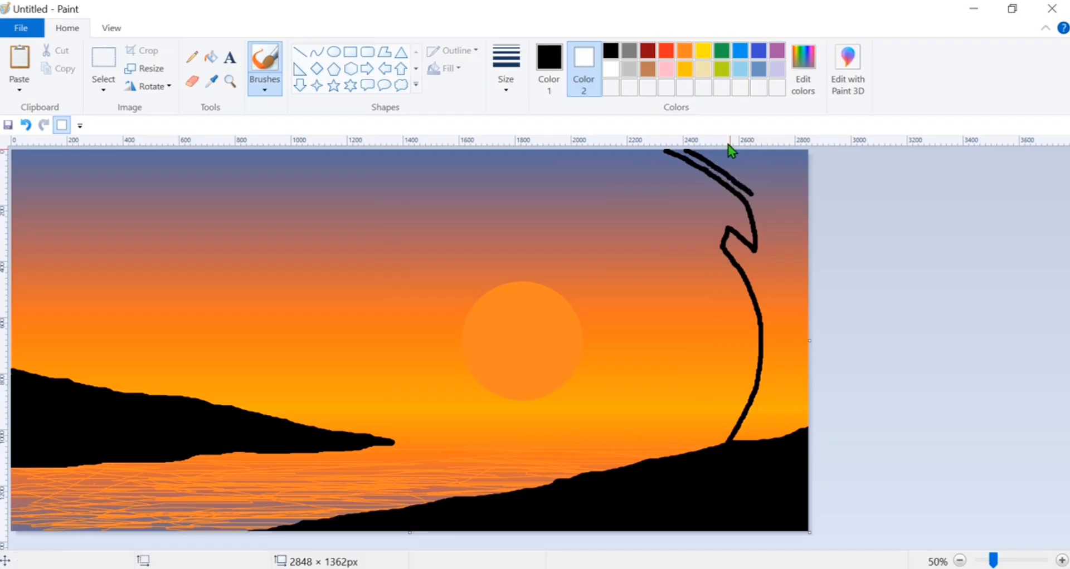
{"action": "left_click_drag", "start_coordinate": [731, 151], "coordinate": [748, 190]}
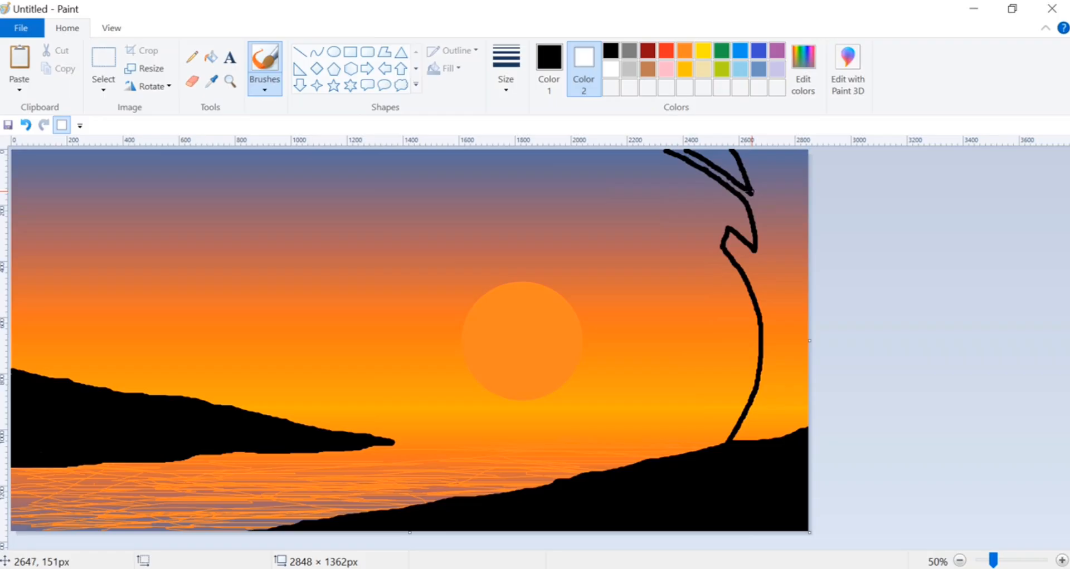
{"action": "left_click_drag", "start_coordinate": [757, 150], "coordinate": [768, 184]}
{"action": "left_click_drag", "start_coordinate": [778, 153], "coordinate": [768, 182]}
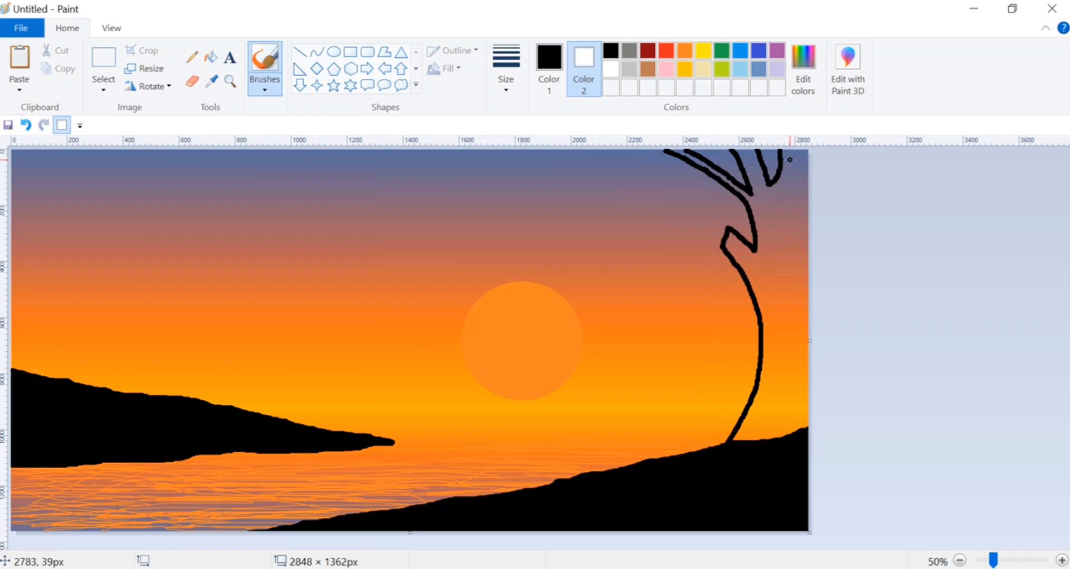
{"action": "left_click_drag", "start_coordinate": [789, 160], "coordinate": [794, 170]}
{"action": "left_click", "coordinate": [805, 203]}
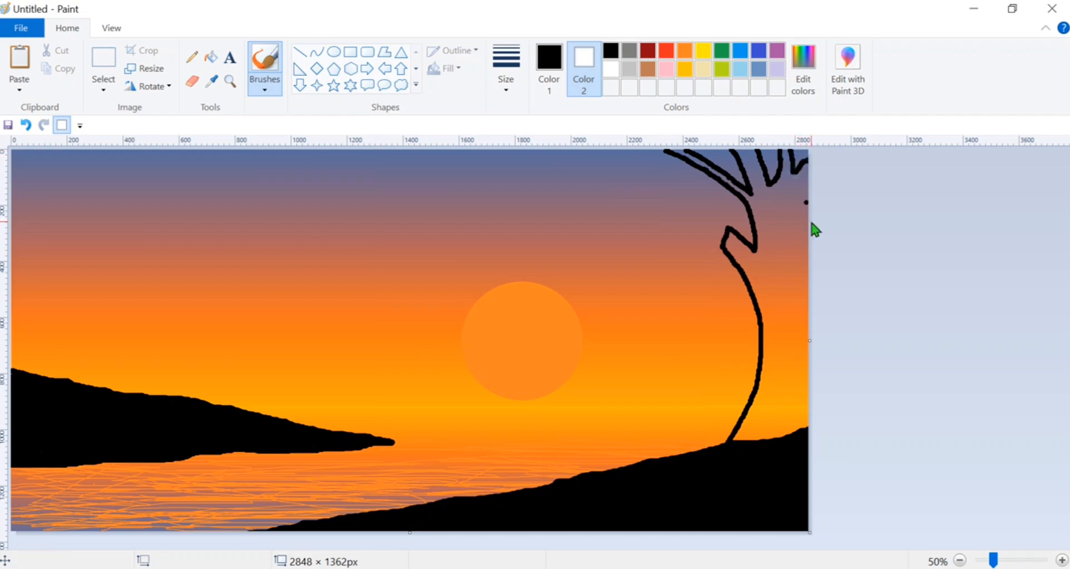
{"action": "key", "text": "ctrl+z"}
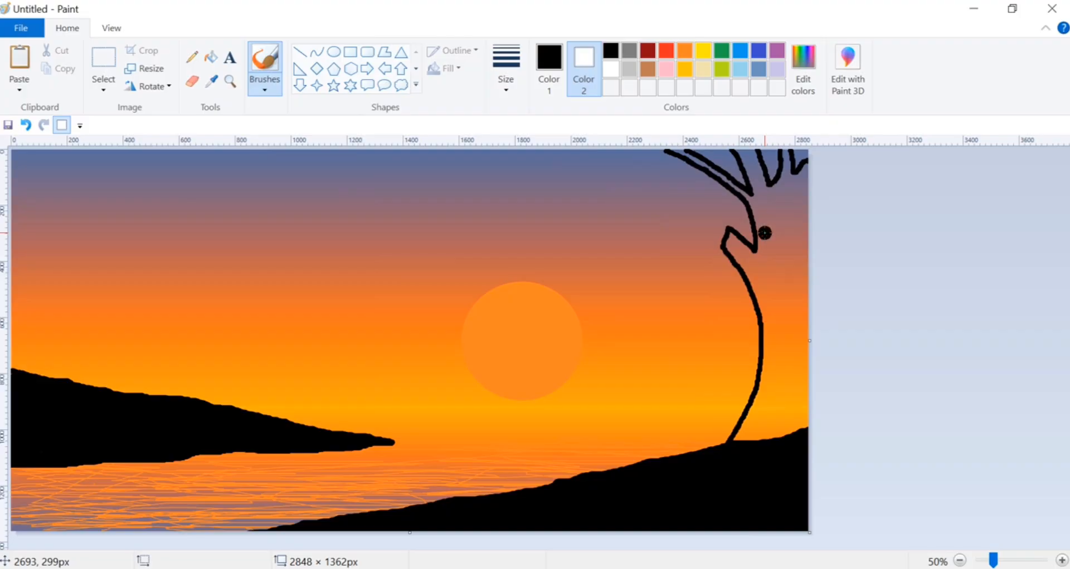
Fill the tree's trunk, broken stub and upper branches solid black out to the canvas's right edge.
{"action": "mouse_move", "coordinate": [764, 233]}
{"action": "left_mouse_down"}
{"action": "mouse_move", "coordinate": [777, 379]}
{"action": "mouse_move", "coordinate": [781, 237]}
{"action": "mouse_move", "coordinate": [781, 281]}
{"action": "mouse_move", "coordinate": [801, 240]}
{"action": "mouse_move", "coordinate": [806, 380]}
{"action": "mouse_move", "coordinate": [804, 261]}
{"action": "mouse_move", "coordinate": [801, 425]}
{"action": "mouse_move", "coordinate": [803, 400]}
{"action": "mouse_move", "coordinate": [782, 432]}
{"action": "mouse_move", "coordinate": [792, 343]}
{"action": "mouse_move", "coordinate": [794, 423]}
{"action": "mouse_move", "coordinate": [772, 442]}
{"action": "mouse_move", "coordinate": [785, 388]}
{"action": "mouse_move", "coordinate": [767, 414]}
{"action": "mouse_move", "coordinate": [767, 316]}
{"action": "mouse_move", "coordinate": [764, 384]}
{"action": "mouse_move", "coordinate": [762, 433]}
{"action": "left_mouse_up"}
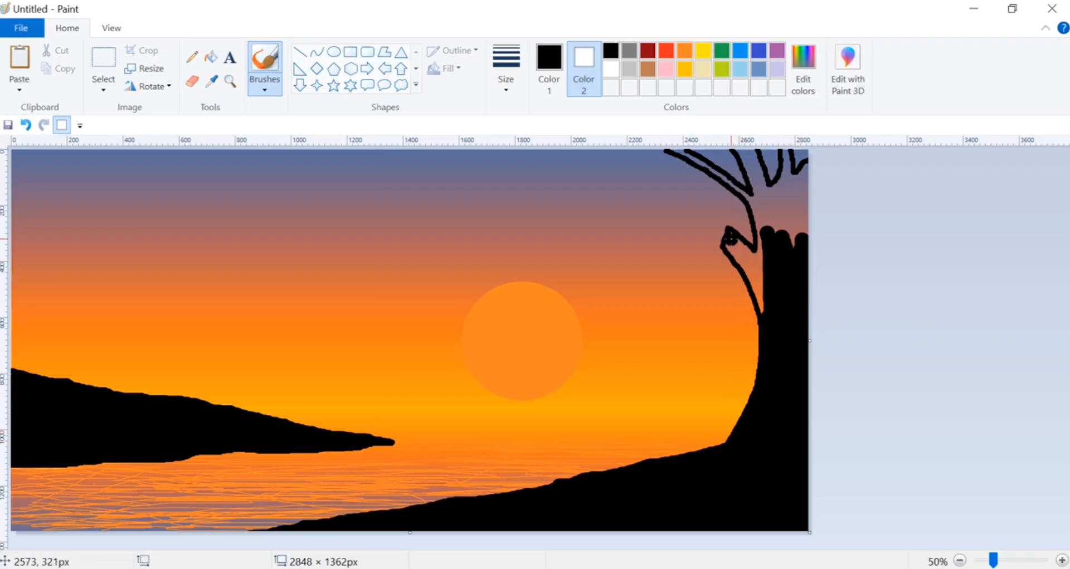
{"action": "mouse_move", "coordinate": [729, 238]}
{"action": "left_mouse_down"}
{"action": "mouse_move", "coordinate": [762, 266]}
{"action": "mouse_move", "coordinate": [721, 244]}
{"action": "mouse_move", "coordinate": [761, 313]}
{"action": "left_mouse_up"}
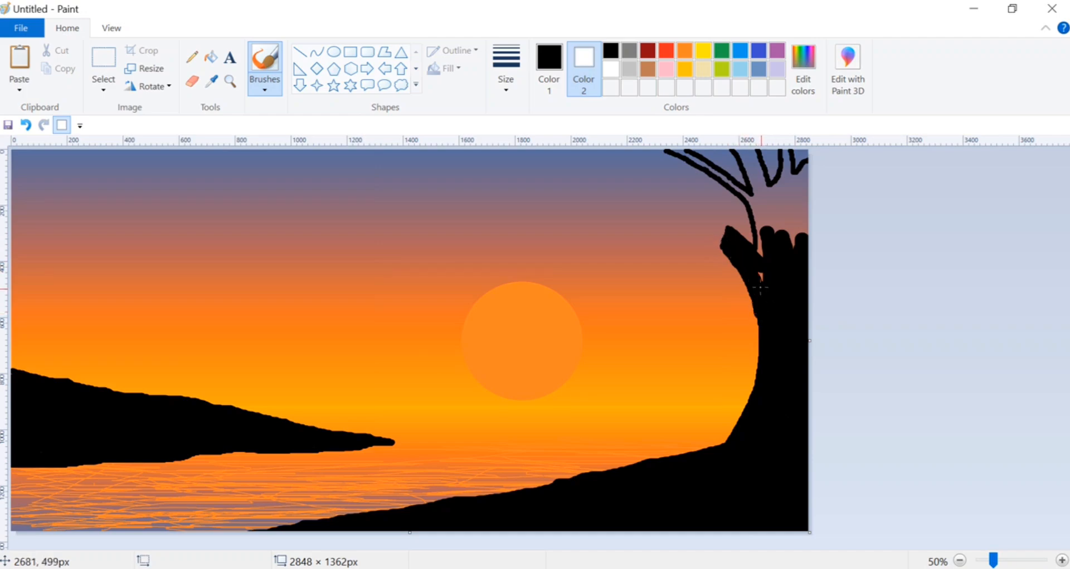
{"action": "left_click_drag", "start_coordinate": [756, 197], "coordinate": [761, 238]}
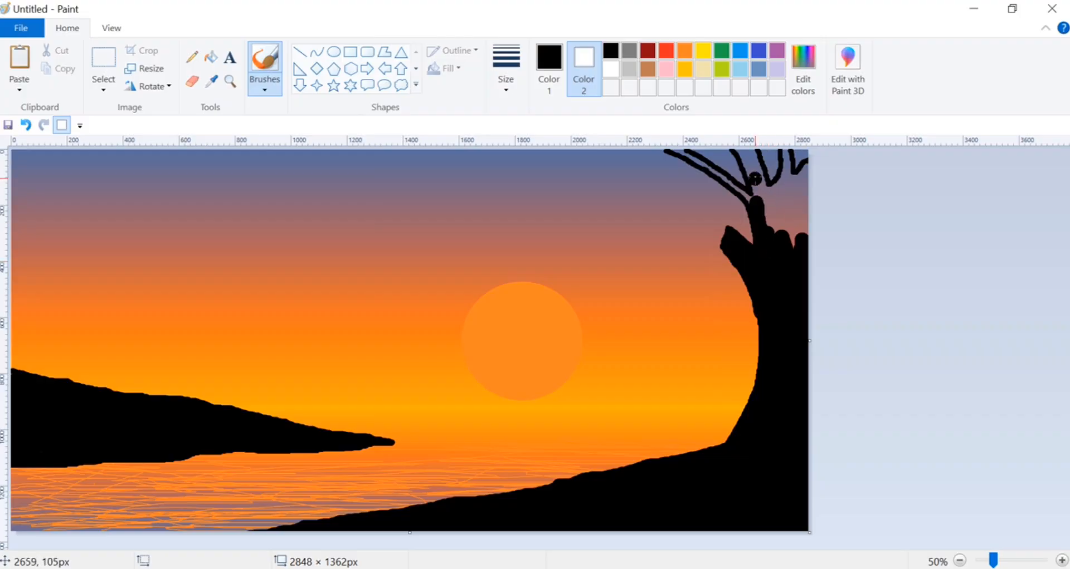
{"action": "left_click_drag", "start_coordinate": [741, 151], "coordinate": [761, 194]}
{"action": "mouse_move", "coordinate": [751, 151]}
{"action": "left_mouse_down"}
{"action": "mouse_move", "coordinate": [763, 196]}
{"action": "mouse_move", "coordinate": [807, 226]}
{"action": "mouse_move", "coordinate": [766, 204]}
{"action": "mouse_move", "coordinate": [802, 243]}
{"action": "mouse_move", "coordinate": [767, 221]}
{"action": "mouse_move", "coordinate": [784, 152]}
{"action": "mouse_move", "coordinate": [779, 191]}
{"action": "mouse_move", "coordinate": [805, 216]}
{"action": "mouse_move", "coordinate": [804, 169]}
{"action": "mouse_move", "coordinate": [787, 196]}
{"action": "mouse_move", "coordinate": [810, 189]}
{"action": "left_mouse_up"}
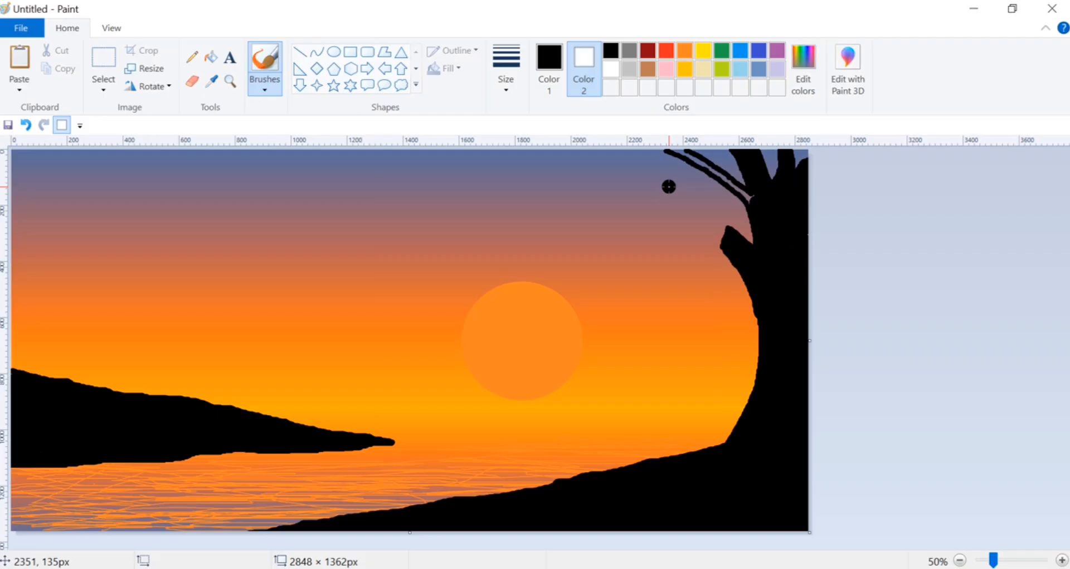
{"action": "key", "text": "ctrl+minus"}
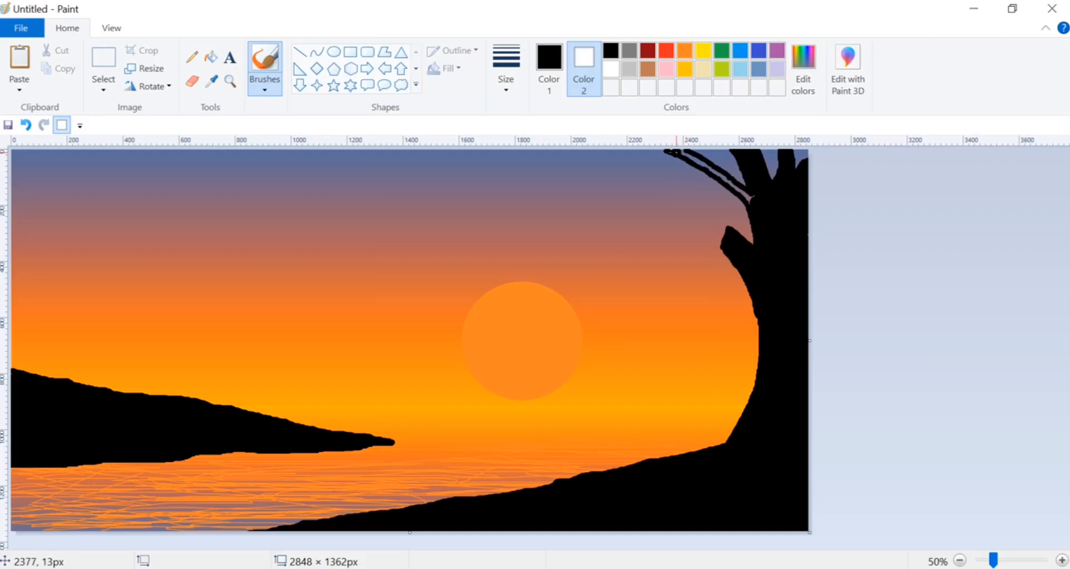
{"action": "left_click_drag", "start_coordinate": [672, 149], "coordinate": [749, 196]}
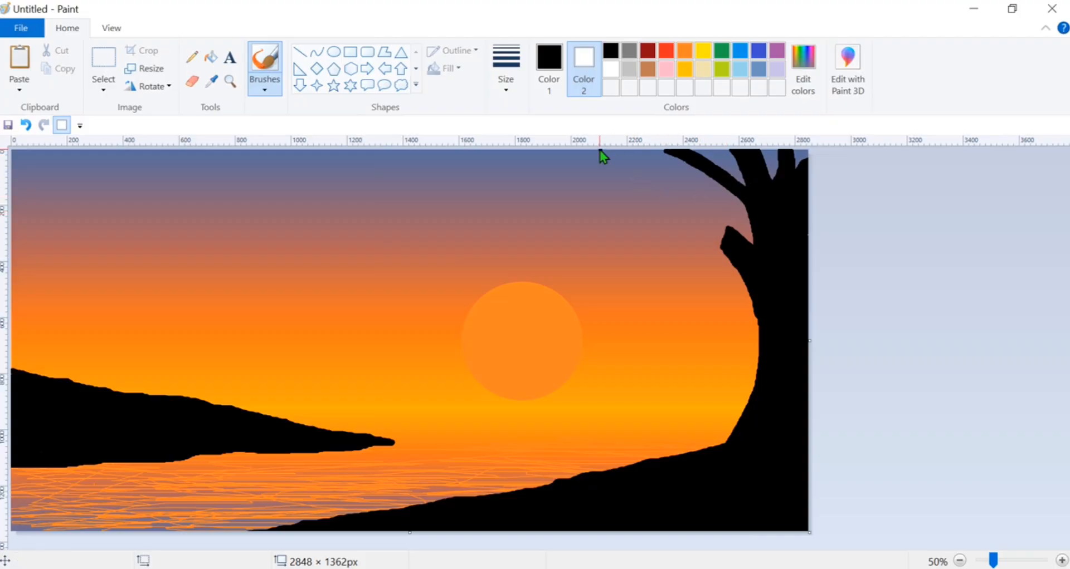
Paint two thin black branches reaching from the tree's left limb above the sun, with four tapered twigs along the lower branch.
{"action": "mouse_move", "coordinate": [588, 151]}
{"action": "left_mouse_down"}
{"action": "mouse_move", "coordinate": [643, 174]}
{"action": "mouse_move", "coordinate": [709, 175]}
{"action": "left_mouse_up"}
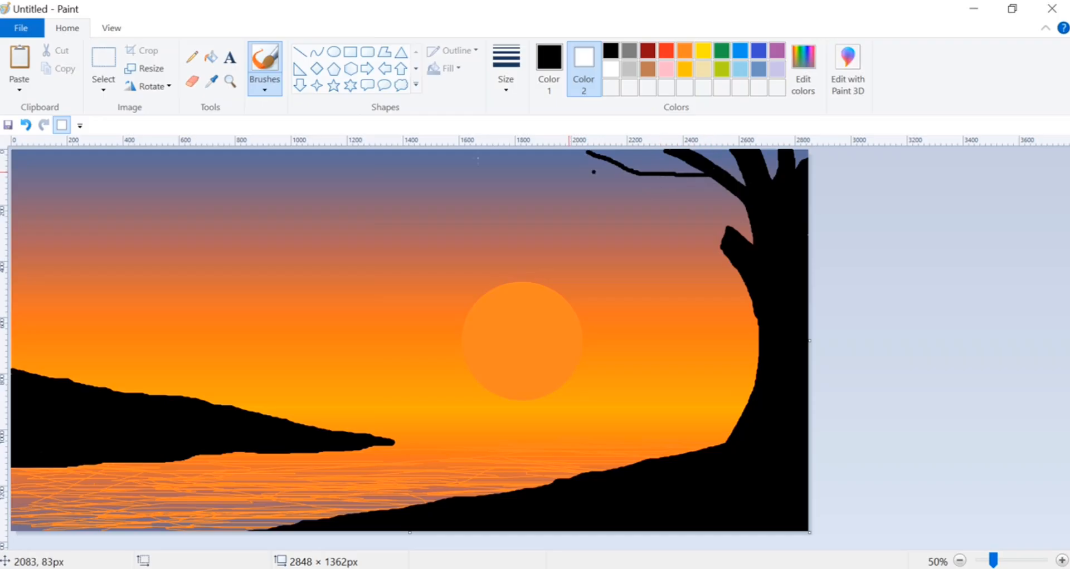
{"action": "left_click", "coordinate": [265, 88]}
{"action": "left_click", "coordinate": [267, 145]}
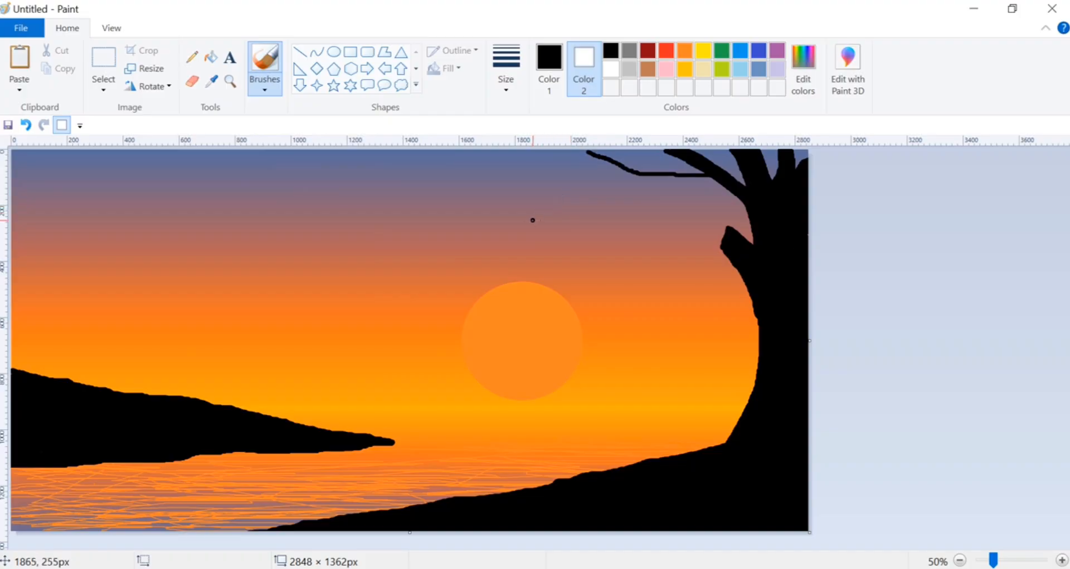
{"action": "left_click_drag", "start_coordinate": [531, 220], "coordinate": [701, 175]}
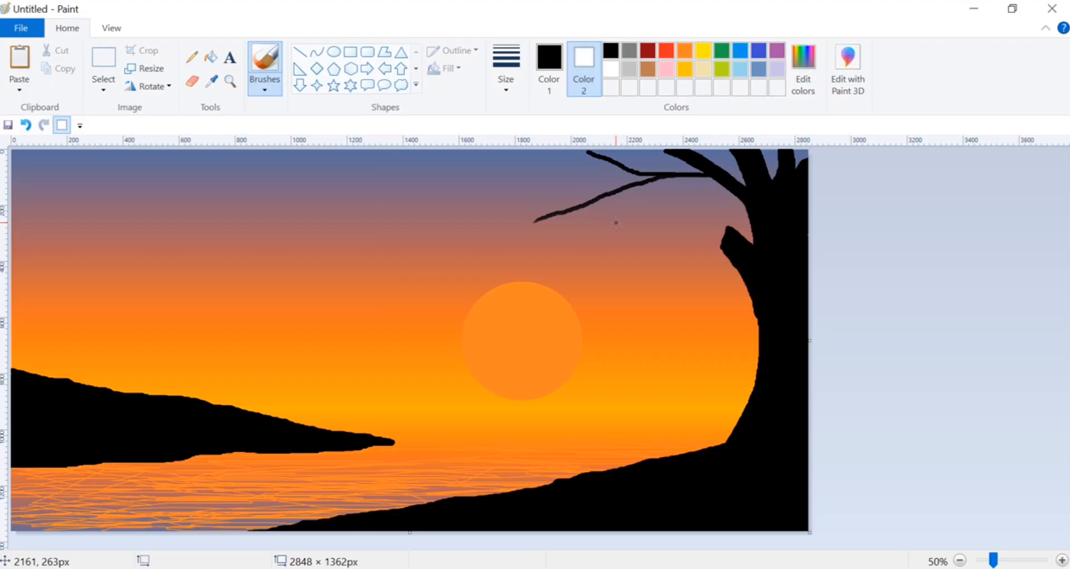
{"action": "left_click_drag", "start_coordinate": [530, 190], "coordinate": [579, 202]}
{"action": "left_click_drag", "start_coordinate": [564, 166], "coordinate": [619, 193]}
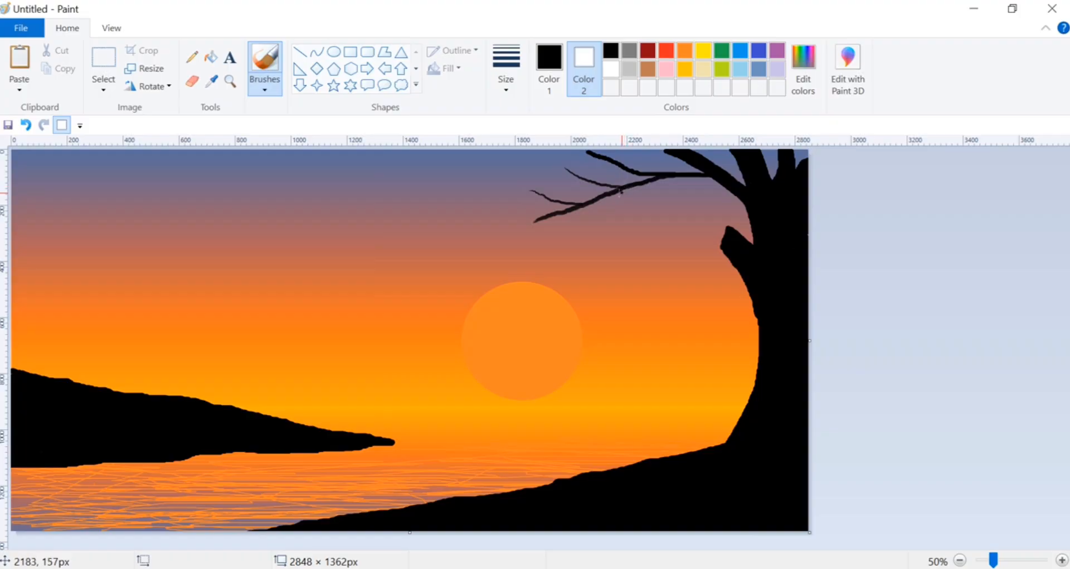
{"action": "left_click_drag", "start_coordinate": [566, 255], "coordinate": [605, 195]}
{"action": "left_click_drag", "start_coordinate": [625, 246], "coordinate": [650, 179]}
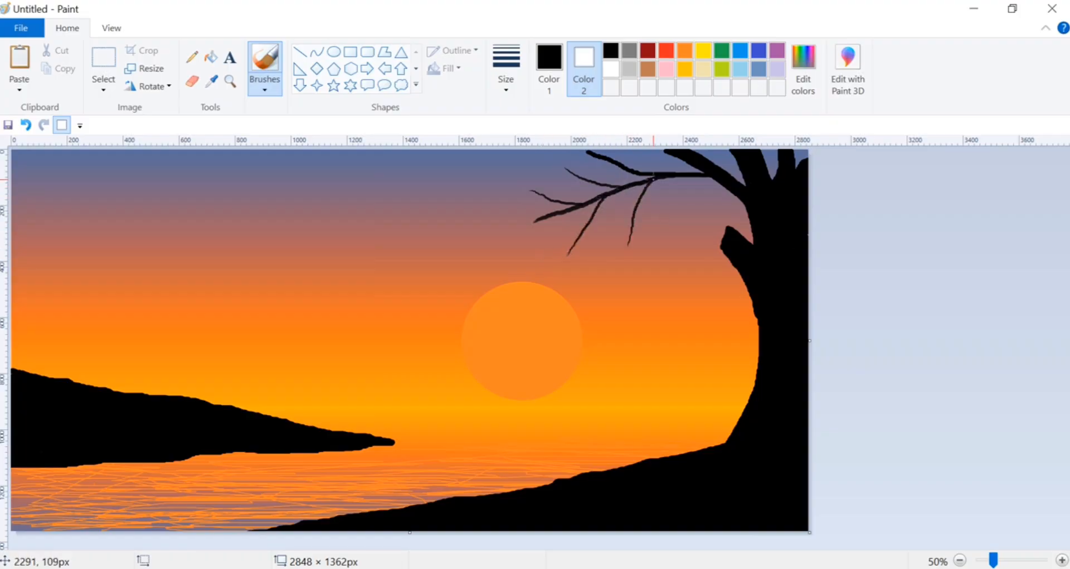
Paint thin black twigs off the tree's upper and lower branches, including a small forked cluster beside the trunk.
{"action": "left_click_drag", "start_coordinate": [540, 237], "coordinate": [560, 216]}
{"action": "mouse_move", "coordinate": [676, 232]}
{"action": "left_mouse_down"}
{"action": "mouse_move", "coordinate": [688, 201]}
{"action": "mouse_move", "coordinate": [713, 180]}
{"action": "left_mouse_up"}
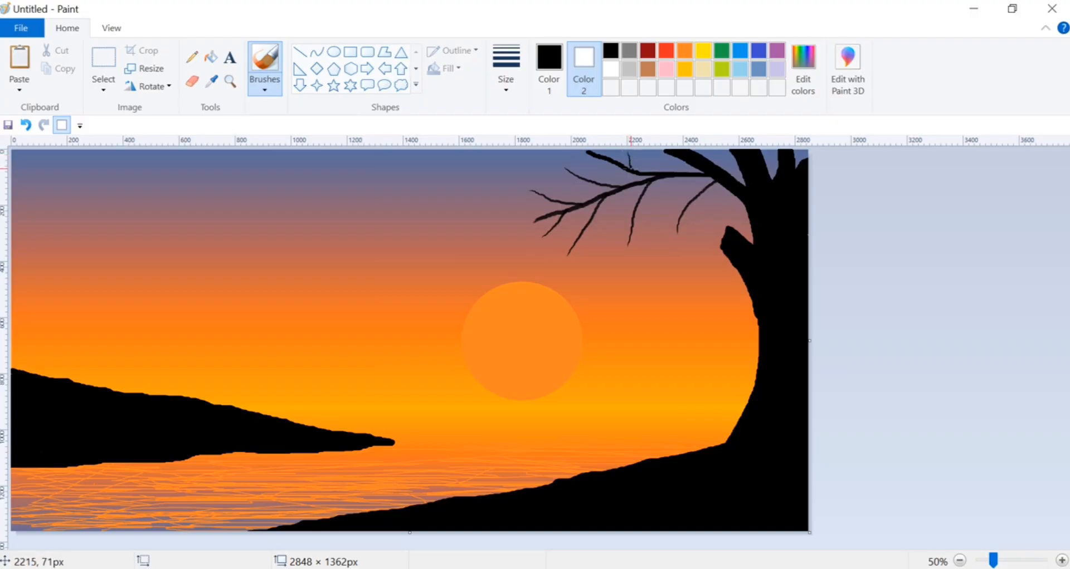
{"action": "left_click_drag", "start_coordinate": [570, 154], "coordinate": [663, 173]}
{"action": "left_click_drag", "start_coordinate": [658, 212], "coordinate": [701, 189]}
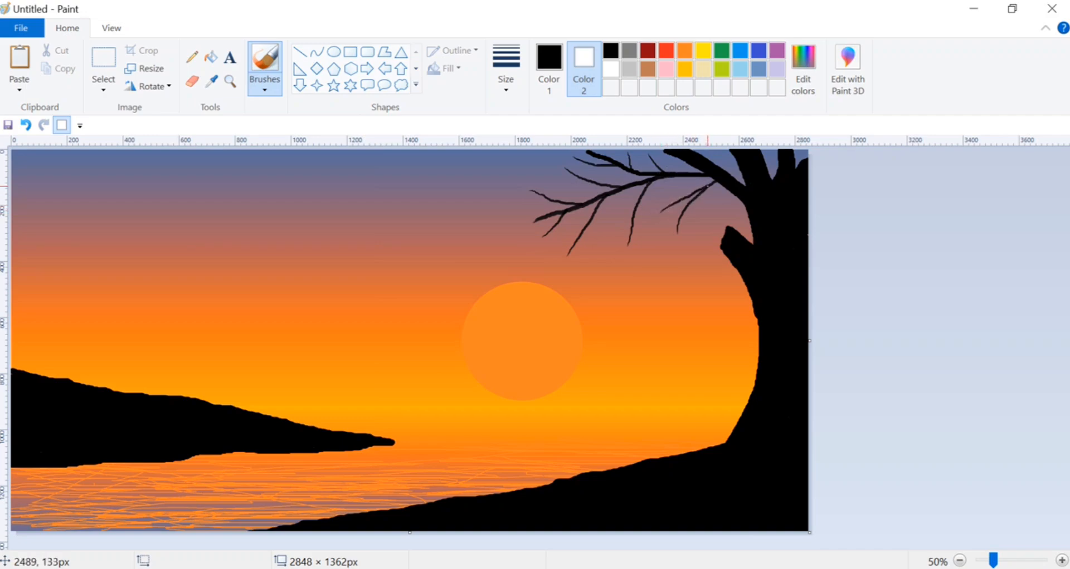
{"action": "left_click_drag", "start_coordinate": [691, 236], "coordinate": [693, 200]}
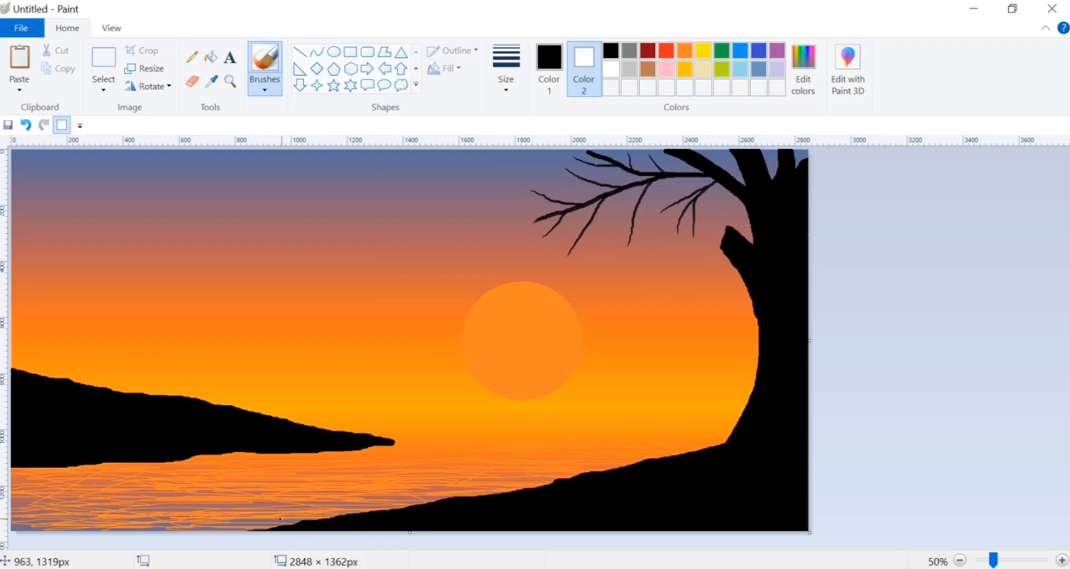
Paint short black grass blades along the right hillside's upper edge, from the water up to the tree trunk.
{"action": "mouse_move", "coordinate": [288, 514]}
{"action": "left_mouse_down"}
{"action": "mouse_move", "coordinate": [306, 522]}
{"action": "mouse_move", "coordinate": [324, 507]}
{"action": "left_mouse_up"}
{"action": "mouse_move", "coordinate": [332, 520]}
{"action": "left_mouse_down"}
{"action": "mouse_move", "coordinate": [337, 505]}
{"action": "mouse_move", "coordinate": [365, 502]}
{"action": "left_mouse_up"}
{"action": "left_click_drag", "start_coordinate": [378, 513], "coordinate": [381, 499]}
{"action": "left_click_drag", "start_coordinate": [395, 510], "coordinate": [399, 496]}
{"action": "left_click_drag", "start_coordinate": [416, 507], "coordinate": [410, 491]}
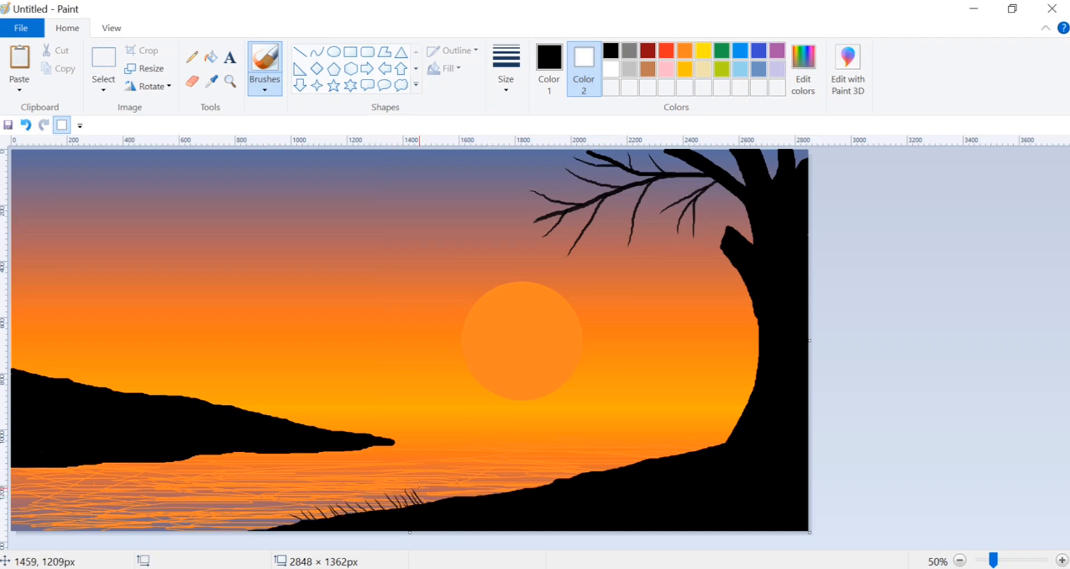
{"action": "mouse_move", "coordinate": [440, 489]}
{"action": "left_mouse_down"}
{"action": "mouse_move", "coordinate": [462, 503]}
{"action": "mouse_move", "coordinate": [465, 482]}
{"action": "mouse_move", "coordinate": [488, 499]}
{"action": "mouse_move", "coordinate": [484, 486]}
{"action": "mouse_move", "coordinate": [499, 479]}
{"action": "mouse_move", "coordinate": [538, 493]}
{"action": "mouse_move", "coordinate": [568, 466]}
{"action": "left_mouse_up"}
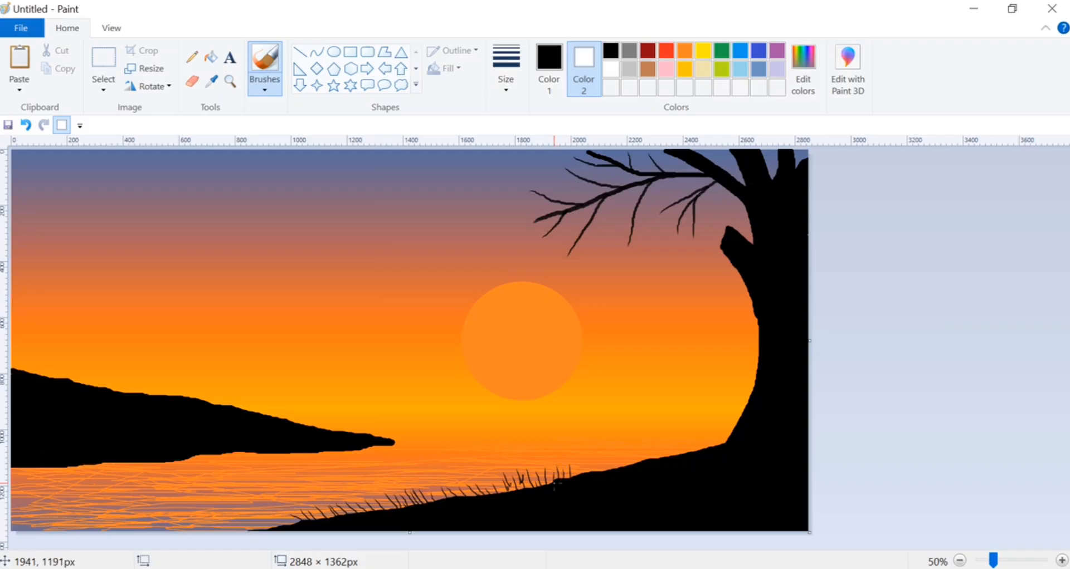
{"action": "left_click_drag", "start_coordinate": [577, 478], "coordinate": [575, 464]}
{"action": "mouse_move", "coordinate": [584, 475]}
{"action": "left_mouse_down"}
{"action": "mouse_move", "coordinate": [598, 438]}
{"action": "mouse_move", "coordinate": [623, 468]}
{"action": "mouse_move", "coordinate": [645, 447]}
{"action": "left_mouse_up"}
{"action": "left_click_drag", "start_coordinate": [647, 462], "coordinate": [663, 444]}
{"action": "mouse_move", "coordinate": [670, 457]}
{"action": "left_mouse_down"}
{"action": "mouse_move", "coordinate": [692, 458]}
{"action": "mouse_move", "coordinate": [705, 437]}
{"action": "mouse_move", "coordinate": [718, 453]}
{"action": "mouse_move", "coordinate": [732, 414]}
{"action": "left_mouse_up"}
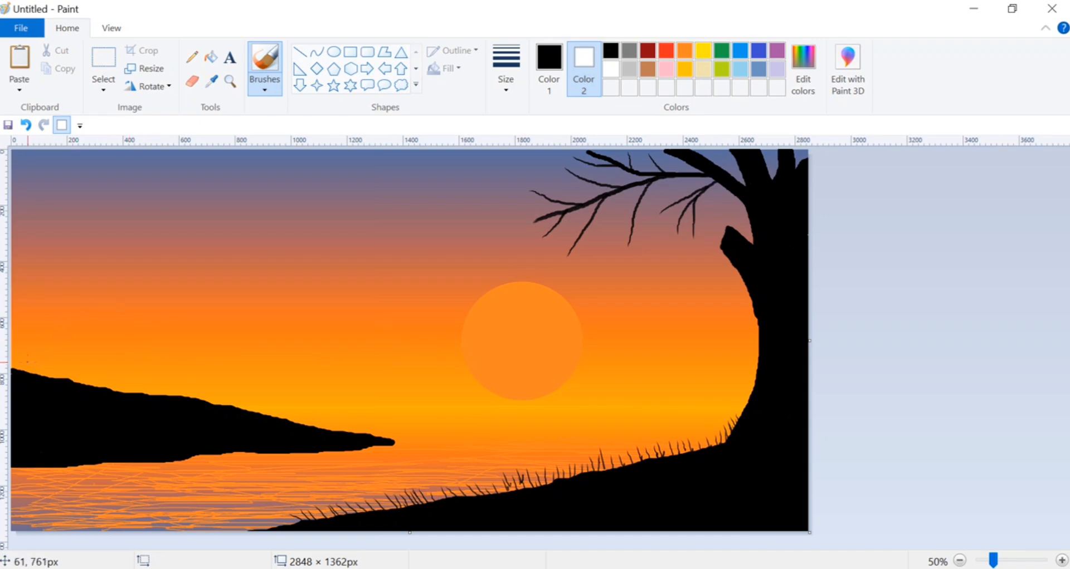
Paint short black grass blades along the left hill's upper edge, from the canvas's left side to the hill's tip.
{"action": "left_click_drag", "start_coordinate": [19, 371], "coordinate": [69, 370]}
{"action": "mouse_move", "coordinate": [58, 381]}
{"action": "left_mouse_down"}
{"action": "mouse_move", "coordinate": [93, 396]}
{"action": "mouse_move", "coordinate": [112, 378]}
{"action": "mouse_move", "coordinate": [122, 399]}
{"action": "mouse_move", "coordinate": [146, 382]}
{"action": "left_mouse_up"}
{"action": "left_click_drag", "start_coordinate": [152, 391], "coordinate": [165, 387]}
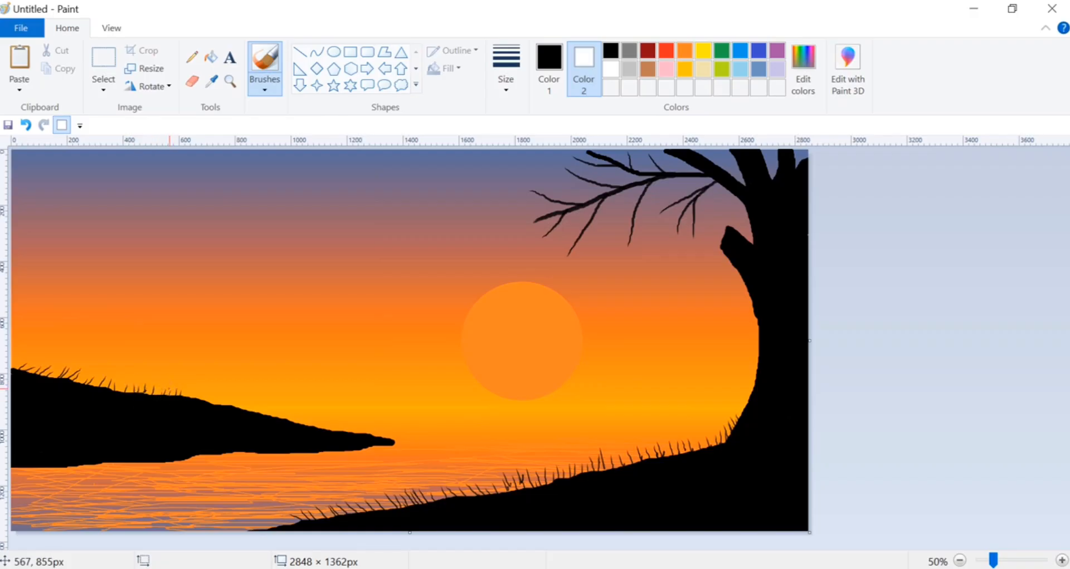
{"action": "left_click_drag", "start_coordinate": [185, 399], "coordinate": [196, 386]}
{"action": "left_click_drag", "start_coordinate": [198, 402], "coordinate": [211, 392]}
{"action": "mouse_move", "coordinate": [258, 418]}
{"action": "left_mouse_down"}
{"action": "mouse_move", "coordinate": [260, 406]}
{"action": "mouse_move", "coordinate": [272, 409]}
{"action": "left_mouse_up"}
{"action": "left_click_drag", "start_coordinate": [278, 417], "coordinate": [277, 411]}
{"action": "mouse_move", "coordinate": [291, 422]}
{"action": "left_mouse_down"}
{"action": "mouse_move", "coordinate": [288, 411]}
{"action": "mouse_move", "coordinate": [294, 418]}
{"action": "left_mouse_up"}
{"action": "left_click_drag", "start_coordinate": [300, 425], "coordinate": [309, 418]}
{"action": "mouse_move", "coordinate": [315, 428]}
{"action": "left_mouse_down"}
{"action": "mouse_move", "coordinate": [312, 419]}
{"action": "mouse_move", "coordinate": [371, 430]}
{"action": "left_mouse_up"}
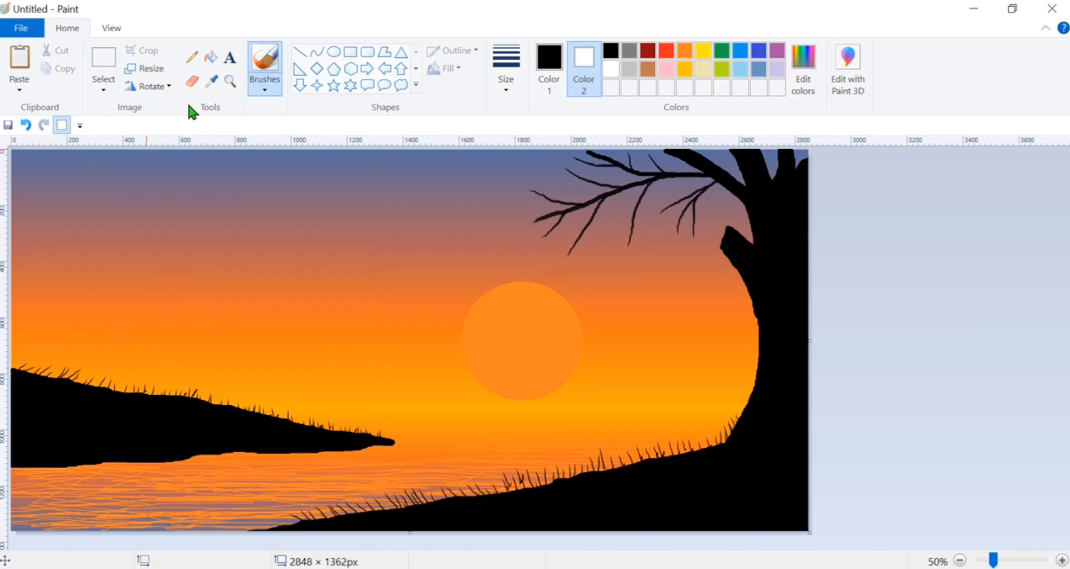
Switch to a speckled-texture brush and scatter black foliage over the tree's branches and twigs, out to the trunk.
{"action": "left_click", "coordinate": [264, 86]}
{"action": "left_click", "coordinate": [372, 114]}
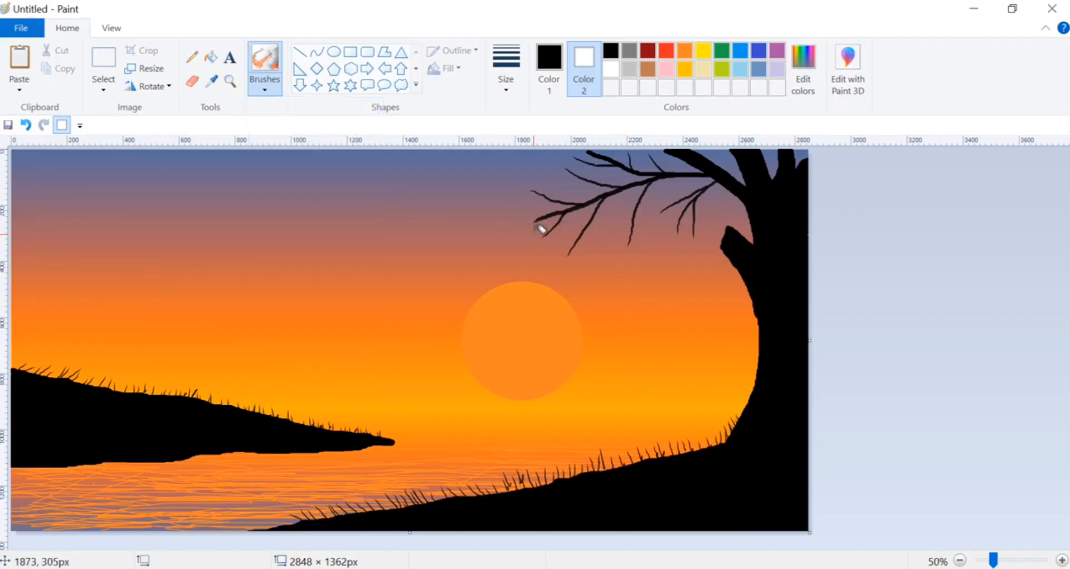
{"action": "mouse_move", "coordinate": [532, 234]}
{"action": "left_mouse_down"}
{"action": "mouse_move", "coordinate": [554, 209]}
{"action": "mouse_move", "coordinate": [533, 203]}
{"action": "mouse_move", "coordinate": [568, 189]}
{"action": "mouse_move", "coordinate": [541, 189]}
{"action": "mouse_move", "coordinate": [569, 185]}
{"action": "mouse_move", "coordinate": [534, 185]}
{"action": "mouse_move", "coordinate": [584, 161]}
{"action": "mouse_move", "coordinate": [559, 159]}
{"action": "mouse_move", "coordinate": [593, 152]}
{"action": "mouse_move", "coordinate": [564, 152]}
{"action": "mouse_move", "coordinate": [606, 148]}
{"action": "mouse_move", "coordinate": [616, 160]}
{"action": "mouse_move", "coordinate": [590, 152]}
{"action": "mouse_move", "coordinate": [612, 158]}
{"action": "mouse_move", "coordinate": [573, 164]}
{"action": "mouse_move", "coordinate": [615, 168]}
{"action": "mouse_move", "coordinate": [541, 176]}
{"action": "mouse_move", "coordinate": [575, 185]}
{"action": "mouse_move", "coordinate": [539, 202]}
{"action": "mouse_move", "coordinate": [586, 198]}
{"action": "mouse_move", "coordinate": [532, 239]}
{"action": "mouse_move", "coordinate": [540, 218]}
{"action": "mouse_move", "coordinate": [490, 224]}
{"action": "mouse_move", "coordinate": [523, 202]}
{"action": "mouse_move", "coordinate": [548, 213]}
{"action": "mouse_move", "coordinate": [527, 229]}
{"action": "mouse_move", "coordinate": [589, 202]}
{"action": "mouse_move", "coordinate": [580, 245]}
{"action": "mouse_move", "coordinate": [563, 256]}
{"action": "mouse_move", "coordinate": [573, 225]}
{"action": "mouse_move", "coordinate": [580, 252]}
{"action": "mouse_move", "coordinate": [602, 210]}
{"action": "mouse_move", "coordinate": [591, 250]}
{"action": "mouse_move", "coordinate": [625, 200]}
{"action": "left_mouse_up"}
{"action": "mouse_move", "coordinate": [630, 197]}
{"action": "left_mouse_down"}
{"action": "mouse_move", "coordinate": [642, 178]}
{"action": "mouse_move", "coordinate": [623, 240]}
{"action": "mouse_move", "coordinate": [628, 248]}
{"action": "mouse_move", "coordinate": [631, 233]}
{"action": "mouse_move", "coordinate": [636, 249]}
{"action": "mouse_move", "coordinate": [623, 252]}
{"action": "mouse_move", "coordinate": [618, 210]}
{"action": "mouse_move", "coordinate": [607, 246]}
{"action": "mouse_move", "coordinate": [640, 210]}
{"action": "mouse_move", "coordinate": [642, 266]}
{"action": "mouse_move", "coordinate": [644, 192]}
{"action": "mouse_move", "coordinate": [648, 220]}
{"action": "mouse_move", "coordinate": [657, 183]}
{"action": "mouse_move", "coordinate": [659, 208]}
{"action": "mouse_move", "coordinate": [668, 172]}
{"action": "mouse_move", "coordinate": [678, 193]}
{"action": "mouse_move", "coordinate": [696, 165]}
{"action": "mouse_move", "coordinate": [706, 188]}
{"action": "mouse_move", "coordinate": [684, 173]}
{"action": "mouse_move", "coordinate": [666, 223]}
{"action": "mouse_move", "coordinate": [684, 192]}
{"action": "mouse_move", "coordinate": [678, 238]}
{"action": "mouse_move", "coordinate": [689, 199]}
{"action": "mouse_move", "coordinate": [698, 244]}
{"action": "mouse_move", "coordinate": [718, 182]}
{"action": "left_mouse_up"}
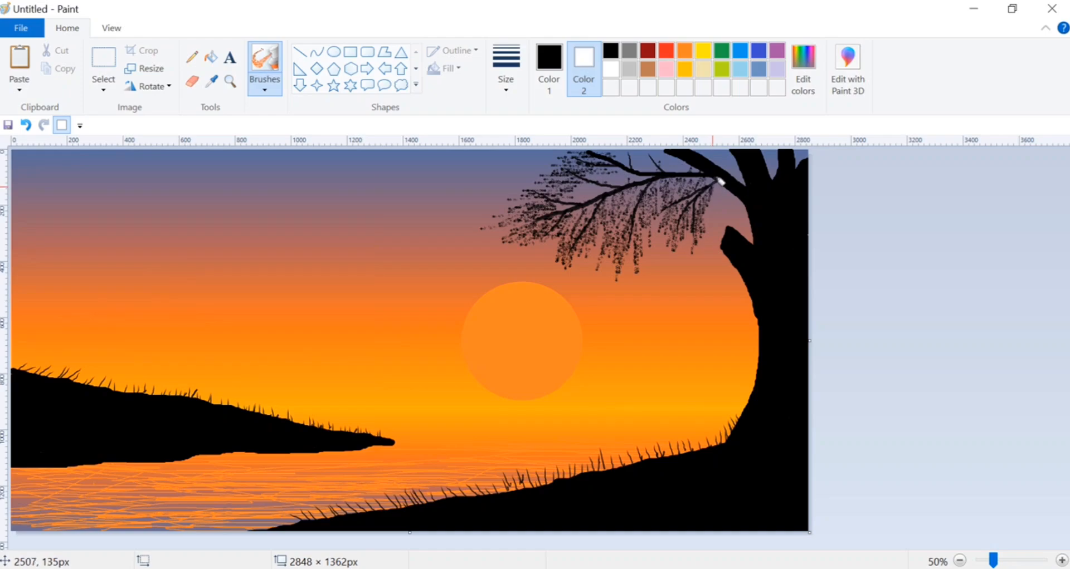
{"action": "mouse_move", "coordinate": [595, 192]}
{"action": "left_mouse_down"}
{"action": "mouse_move", "coordinate": [567, 188]}
{"action": "mouse_move", "coordinate": [597, 186]}
{"action": "mouse_move", "coordinate": [583, 182]}
{"action": "mouse_move", "coordinate": [580, 192]}
{"action": "mouse_move", "coordinate": [601, 189]}
{"action": "mouse_move", "coordinate": [563, 201]}
{"action": "mouse_move", "coordinate": [584, 200]}
{"action": "mouse_move", "coordinate": [593, 176]}
{"action": "mouse_move", "coordinate": [644, 171]}
{"action": "mouse_move", "coordinate": [606, 166]}
{"action": "mouse_move", "coordinate": [630, 166]}
{"action": "mouse_move", "coordinate": [601, 178]}
{"action": "mouse_move", "coordinate": [626, 187]}
{"action": "mouse_move", "coordinate": [645, 175]}
{"action": "mouse_move", "coordinate": [613, 173]}
{"action": "mouse_move", "coordinate": [643, 146]}
{"action": "mouse_move", "coordinate": [661, 169]}
{"action": "mouse_move", "coordinate": [654, 158]}
{"action": "mouse_move", "coordinate": [711, 165]}
{"action": "mouse_move", "coordinate": [639, 158]}
{"action": "mouse_move", "coordinate": [663, 148]}
{"action": "mouse_move", "coordinate": [674, 149]}
{"action": "mouse_move", "coordinate": [646, 157]}
{"action": "mouse_move", "coordinate": [676, 161]}
{"action": "mouse_move", "coordinate": [572, 158]}
{"action": "mouse_move", "coordinate": [583, 159]}
{"action": "mouse_move", "coordinate": [507, 179]}
{"action": "mouse_move", "coordinate": [543, 180]}
{"action": "mouse_move", "coordinate": [480, 201]}
{"action": "mouse_move", "coordinate": [520, 198]}
{"action": "mouse_move", "coordinate": [496, 219]}
{"action": "mouse_move", "coordinate": [478, 216]}
{"action": "mouse_move", "coordinate": [504, 225]}
{"action": "mouse_move", "coordinate": [490, 232]}
{"action": "mouse_move", "coordinate": [521, 220]}
{"action": "mouse_move", "coordinate": [482, 244]}
{"action": "mouse_move", "coordinate": [520, 244]}
{"action": "mouse_move", "coordinate": [547, 216]}
{"action": "mouse_move", "coordinate": [537, 240]}
{"action": "left_mouse_up"}
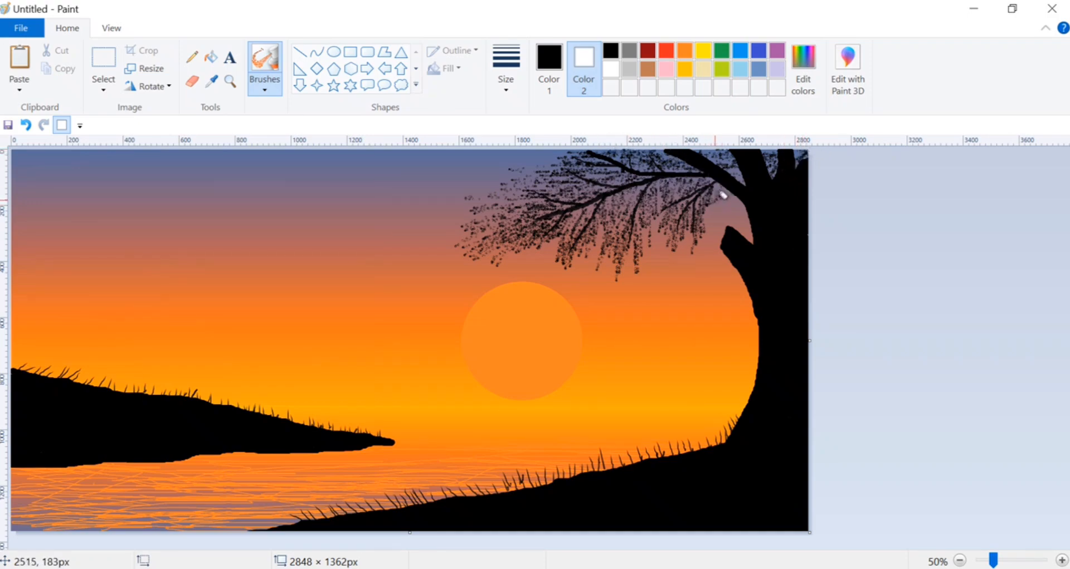
{"action": "left_click_drag", "start_coordinate": [718, 200], "coordinate": [703, 224]}
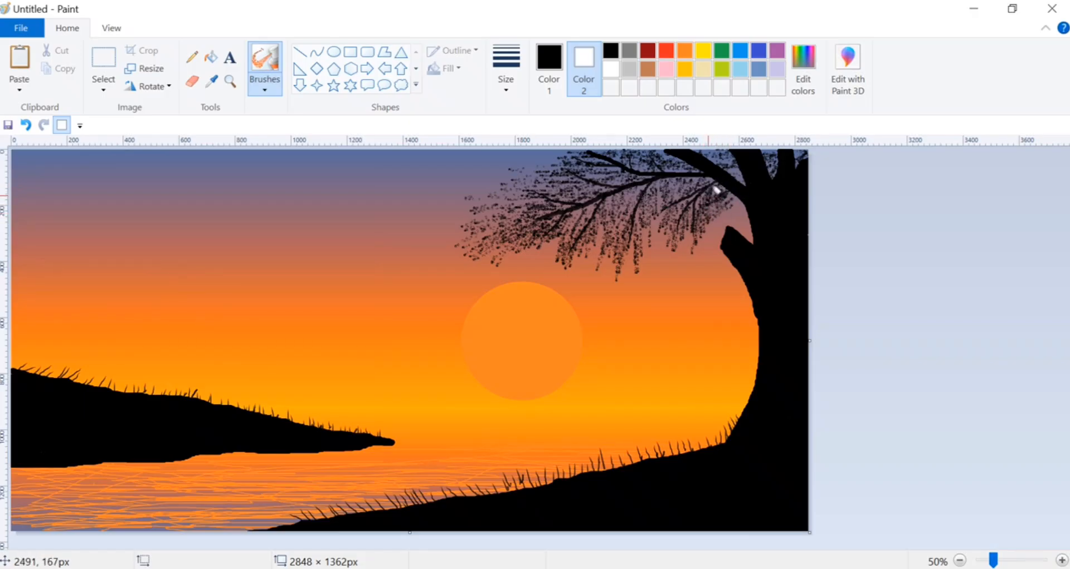
Change the brush size and thicken the black foliage around the branches, adding clumps that hang below the lower branch.
{"action": "left_click", "coordinate": [514, 94]}
{"action": "left_click", "coordinate": [540, 184]}
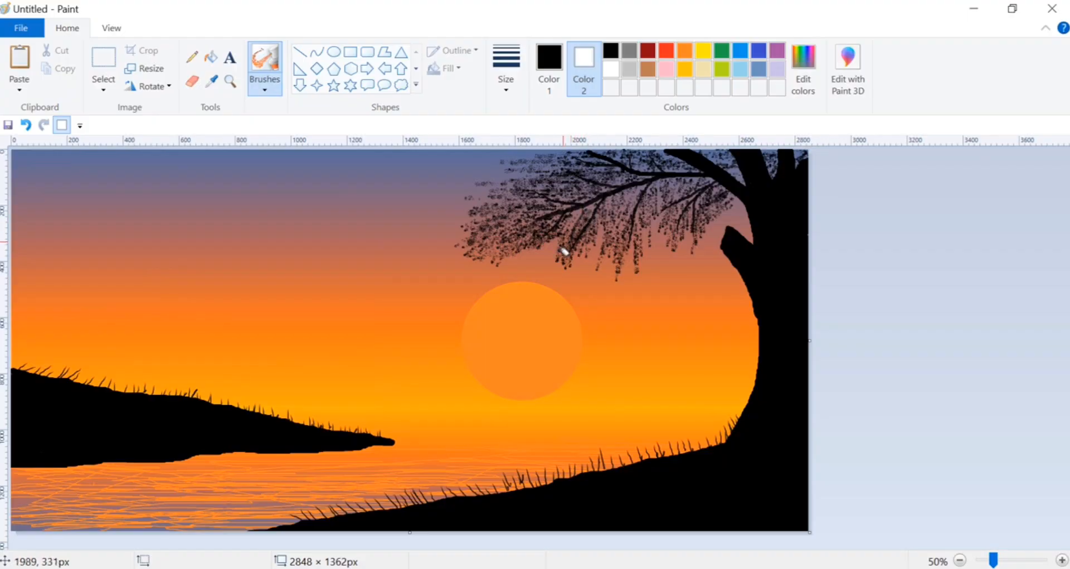
{"action": "mouse_move", "coordinate": [562, 249]}
{"action": "left_mouse_down"}
{"action": "mouse_move", "coordinate": [579, 265]}
{"action": "mouse_move", "coordinate": [593, 245]}
{"action": "mouse_move", "coordinate": [580, 269]}
{"action": "left_mouse_up"}
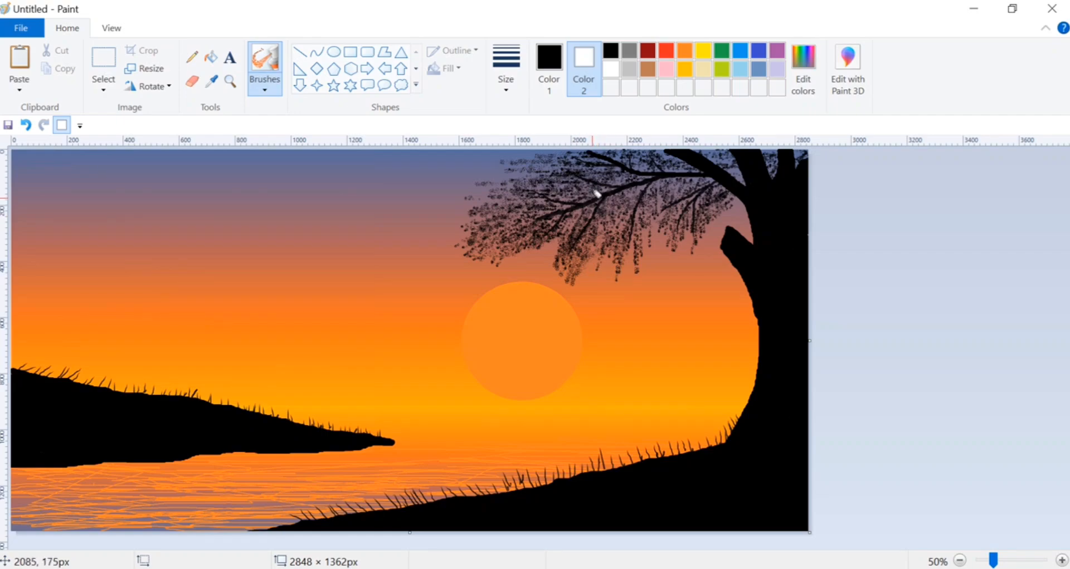
{"action": "mouse_move", "coordinate": [655, 219]}
{"action": "left_mouse_down"}
{"action": "mouse_move", "coordinate": [640, 275]}
{"action": "mouse_move", "coordinate": [651, 265]}
{"action": "mouse_move", "coordinate": [663, 217]}
{"action": "mouse_move", "coordinate": [654, 251]}
{"action": "mouse_move", "coordinate": [636, 236]}
{"action": "mouse_move", "coordinate": [602, 256]}
{"action": "left_mouse_up"}
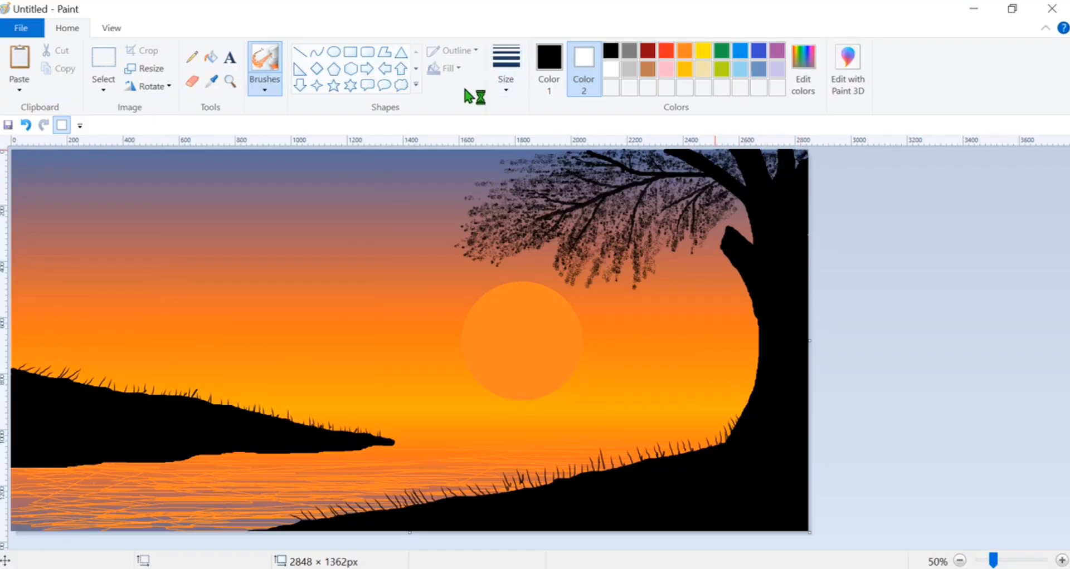
Vary the brush size and extend the black foliage in drooping clusters down toward the sun and out to its left.
{"action": "left_click", "coordinate": [496, 81]}
{"action": "left_click", "coordinate": [513, 216]}
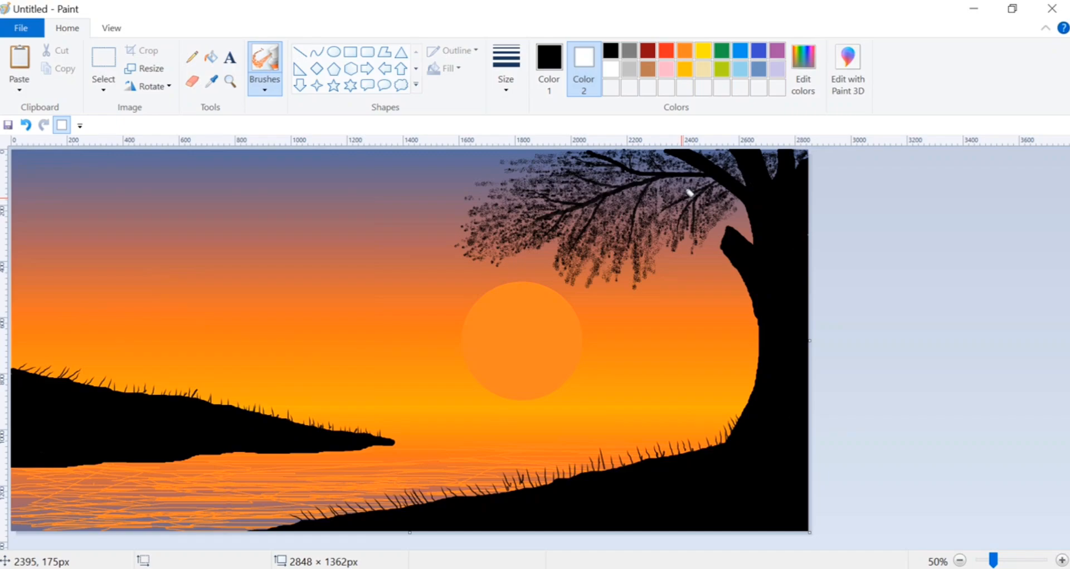
{"action": "mouse_move", "coordinate": [492, 241]}
{"action": "left_mouse_down"}
{"action": "mouse_move", "coordinate": [450, 262]}
{"action": "mouse_move", "coordinate": [481, 243]}
{"action": "mouse_move", "coordinate": [448, 270]}
{"action": "mouse_move", "coordinate": [486, 253]}
{"action": "mouse_move", "coordinate": [438, 284]}
{"action": "mouse_move", "coordinate": [515, 238]}
{"action": "mouse_move", "coordinate": [488, 275]}
{"action": "mouse_move", "coordinate": [529, 228]}
{"action": "mouse_move", "coordinate": [528, 252]}
{"action": "left_mouse_up"}
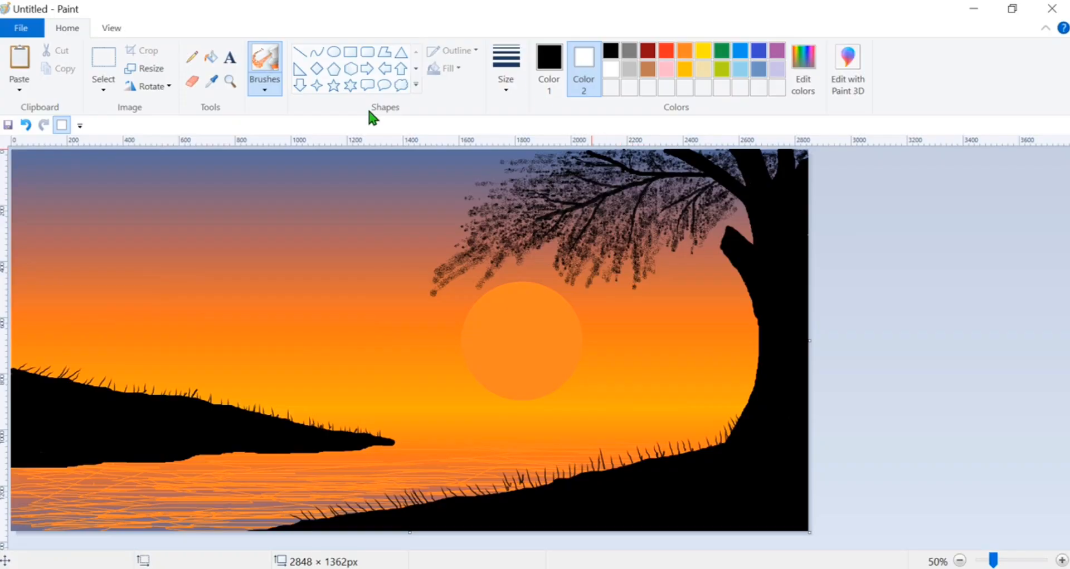
{"action": "left_click", "coordinate": [505, 65]}
{"action": "left_click", "coordinate": [533, 179]}
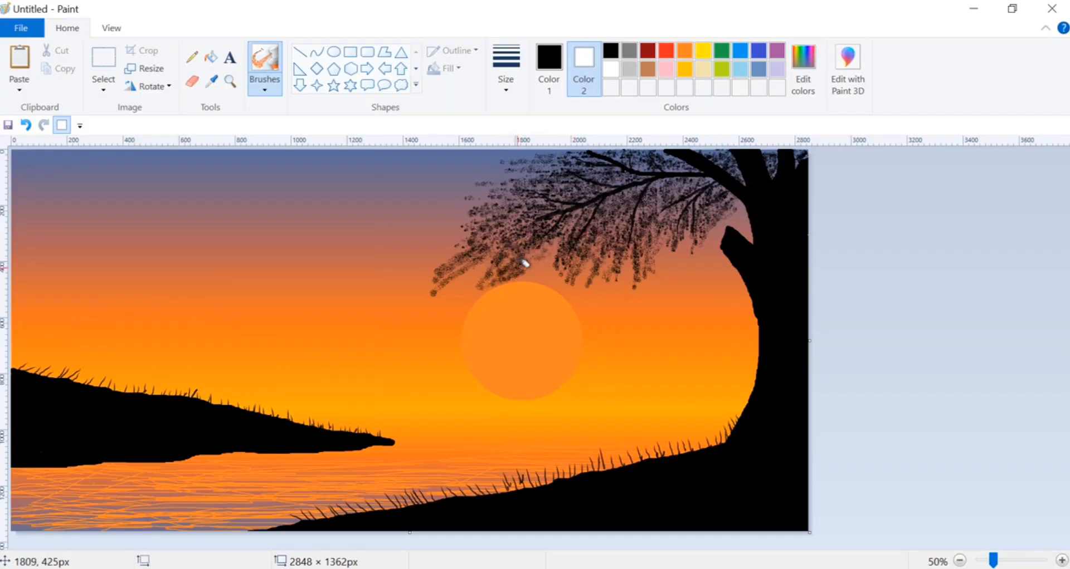
{"action": "mouse_move", "coordinate": [597, 266]}
{"action": "left_mouse_down"}
{"action": "mouse_move", "coordinate": [585, 276]}
{"action": "mouse_move", "coordinate": [613, 281]}
{"action": "mouse_move", "coordinate": [602, 281]}
{"action": "left_mouse_up"}
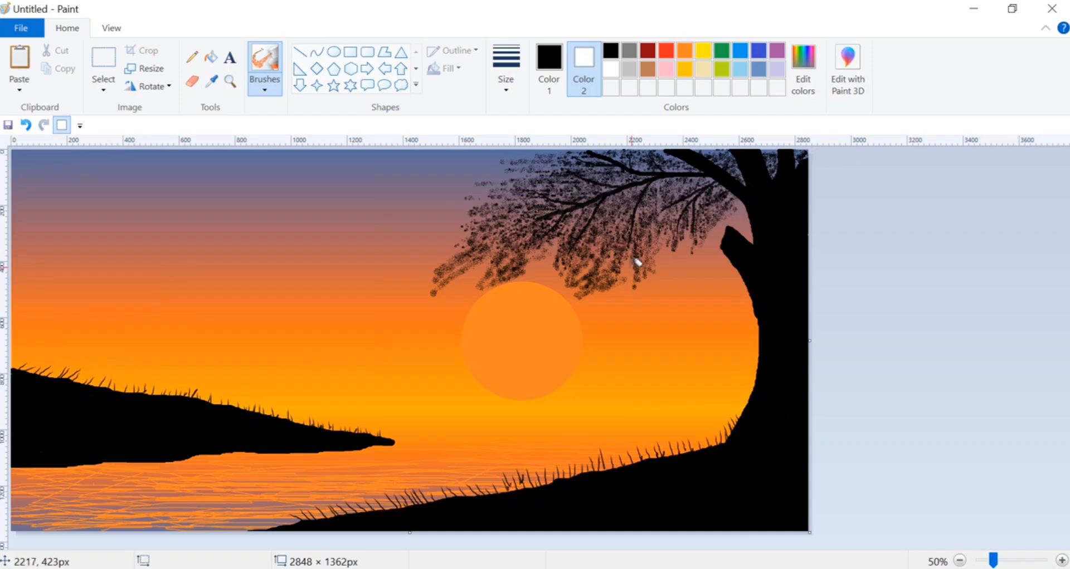
Draw additional orange ripple lines across the water at the lower left with the Pencil, undoing the stray black strokes.
{"action": "left_click", "coordinate": [192, 56]}
{"action": "left_click", "coordinate": [684, 51]}
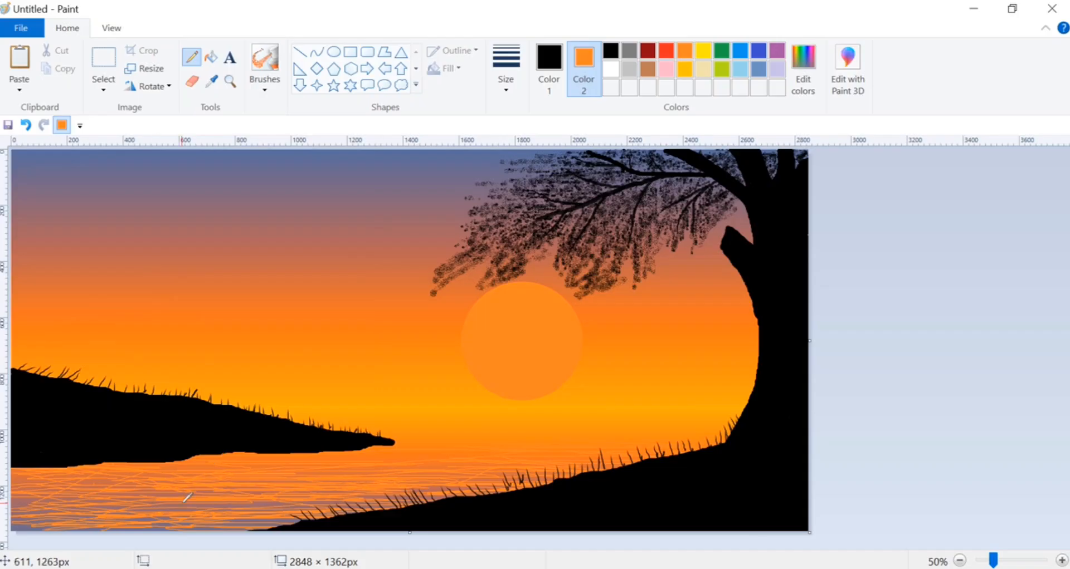
{"action": "left_click_drag", "start_coordinate": [183, 502], "coordinate": [245, 510]}
{"action": "left_click", "coordinate": [26, 124]}
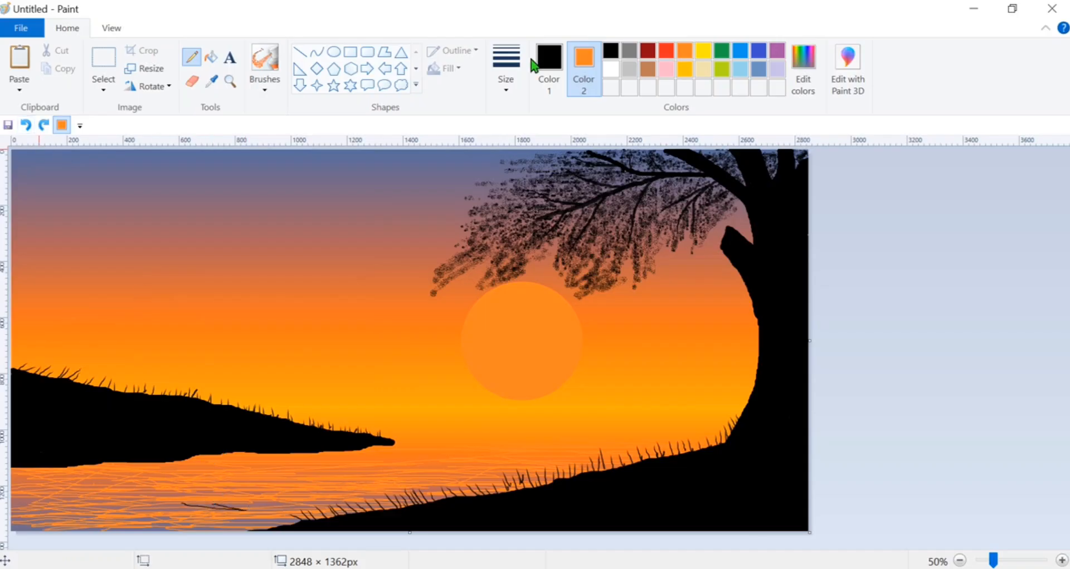
{"action": "left_click", "coordinate": [534, 63]}
{"action": "left_click", "coordinate": [690, 51]}
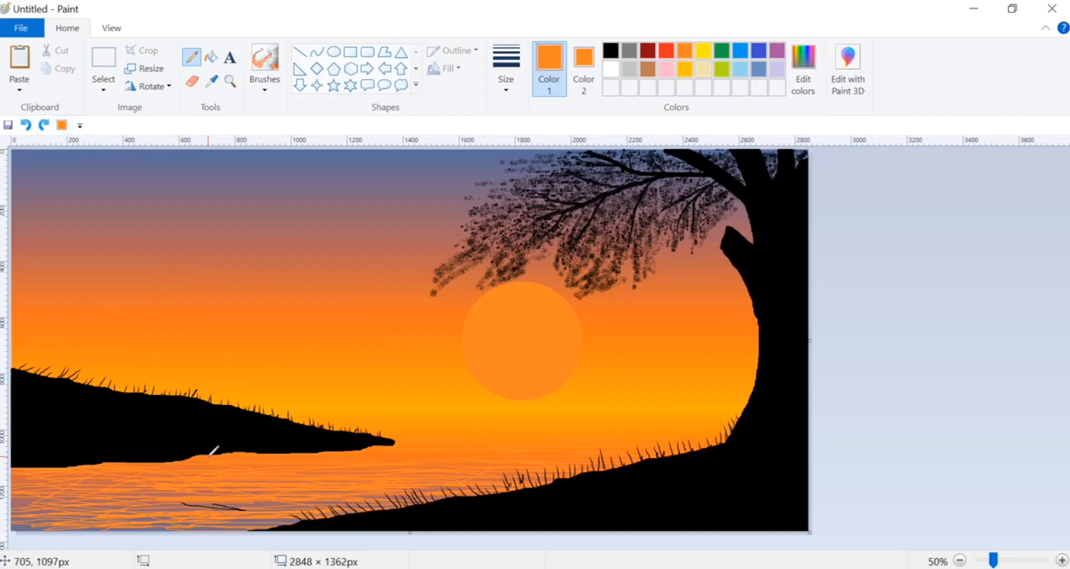
{"action": "left_click", "coordinate": [26, 125]}
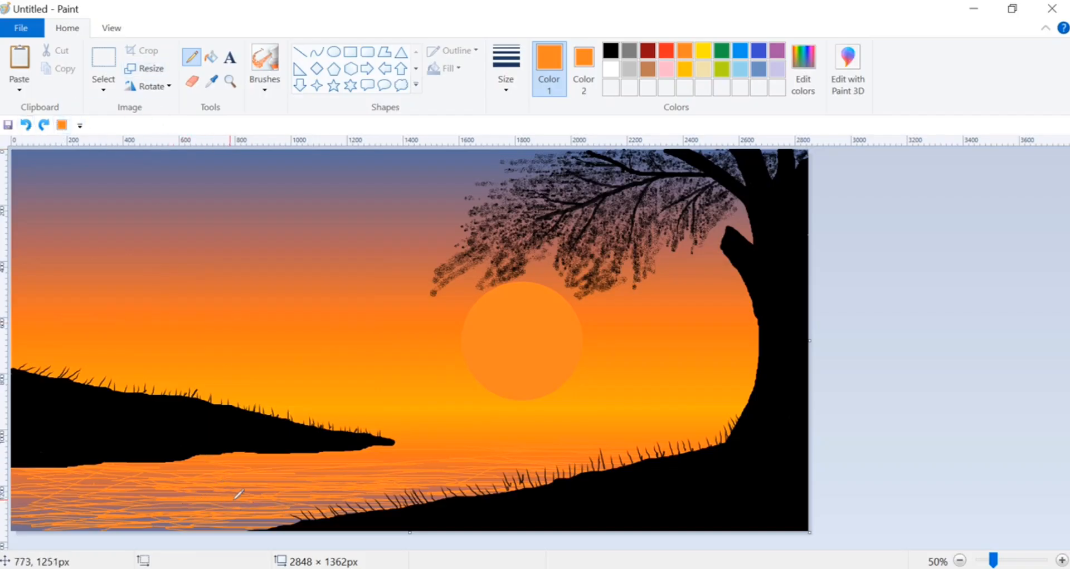
{"action": "left_click_drag", "start_coordinate": [234, 499], "coordinate": [239, 506]}
{"action": "mouse_move", "coordinate": [155, 511]}
{"action": "left_mouse_down"}
{"action": "mouse_move", "coordinate": [32, 502]}
{"action": "mouse_move", "coordinate": [95, 498]}
{"action": "mouse_move", "coordinate": [162, 511]}
{"action": "mouse_move", "coordinate": [41, 506]}
{"action": "mouse_move", "coordinate": [30, 507]}
{"action": "mouse_move", "coordinate": [56, 518]}
{"action": "mouse_move", "coordinate": [21, 521]}
{"action": "mouse_move", "coordinate": [216, 489]}
{"action": "left_mouse_up"}
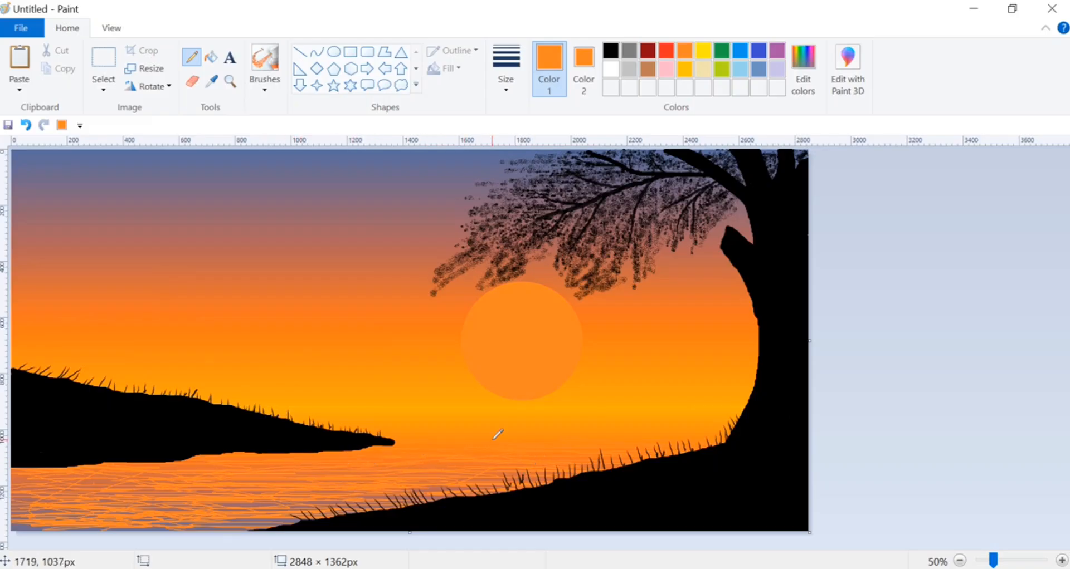
Switch to a black paintbrush, try a small flying bird in the sky above the left hill, and undo it.
{"action": "left_click", "coordinate": [610, 51]}
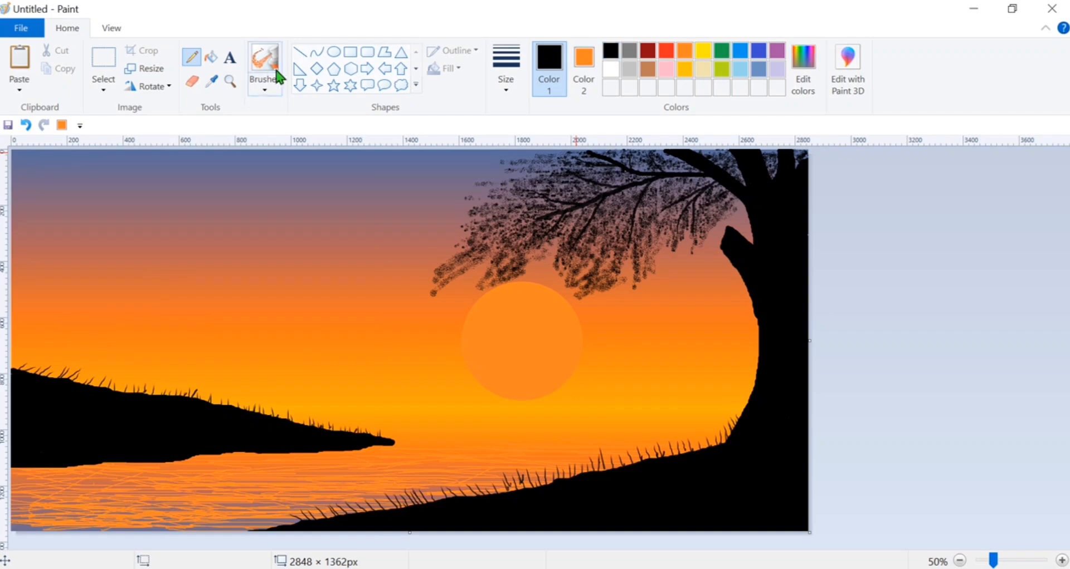
{"action": "left_click", "coordinate": [264, 87]}
{"action": "left_click", "coordinate": [272, 145]}
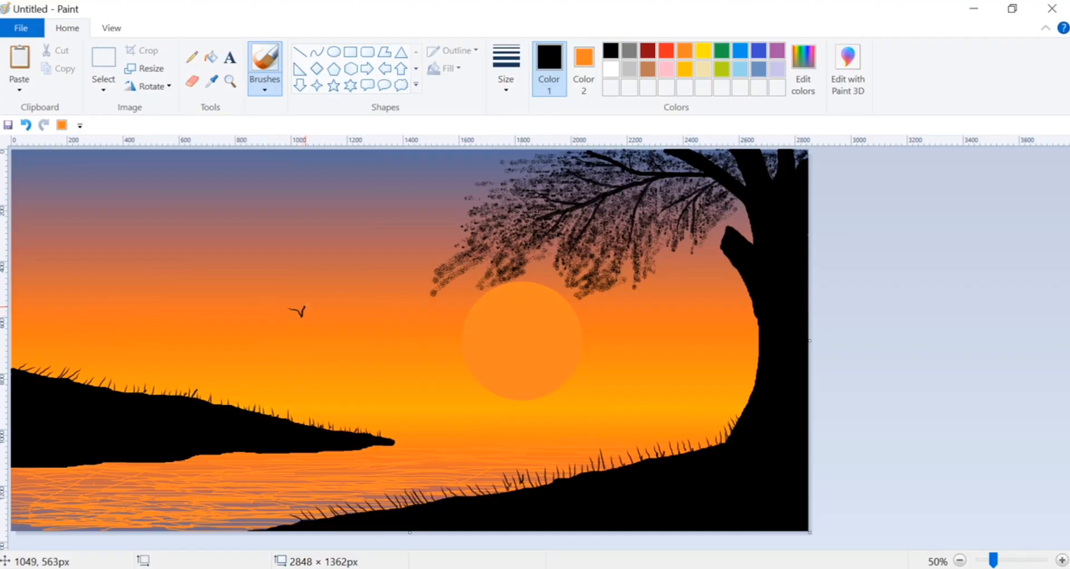
{"action": "left_click", "coordinate": [25, 125]}
{"action": "left_click", "coordinate": [25, 125]}
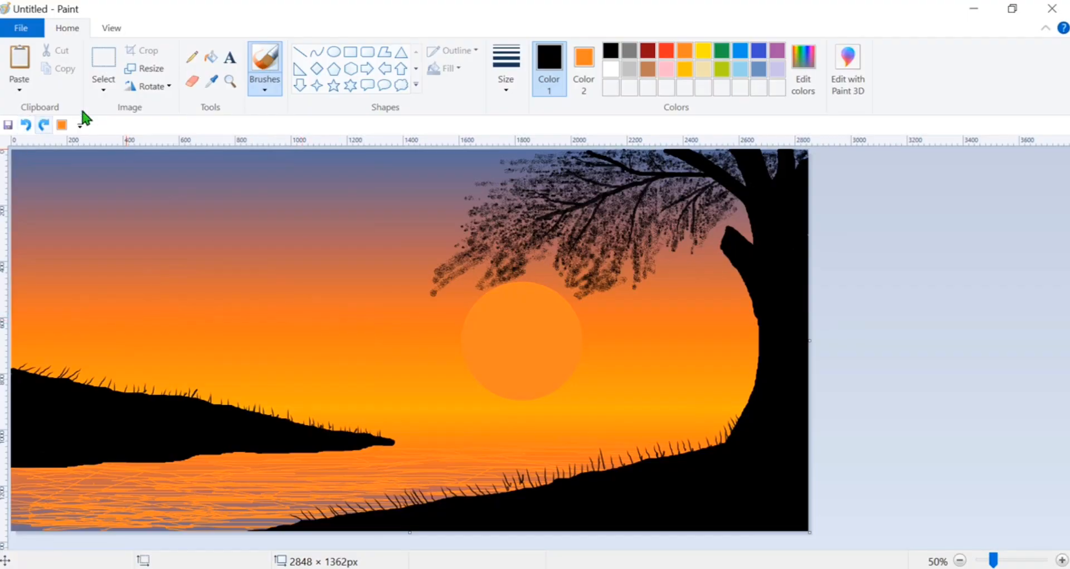